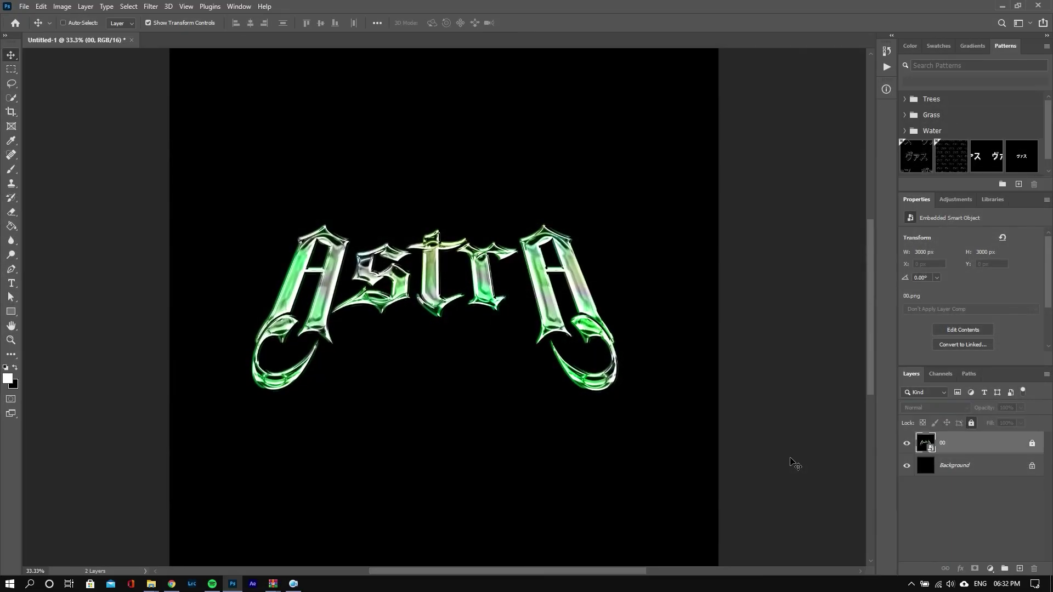
# Step: Duplicate the Astra lettering layer 00 into a 00 copy above it
pyautogui.hotkey('ctrl', 'j')
# Step: Apply a 3.9-pixel Gaussian Blur to the 00 copy and bring up its blend modes
pyautogui.click(160, 7)
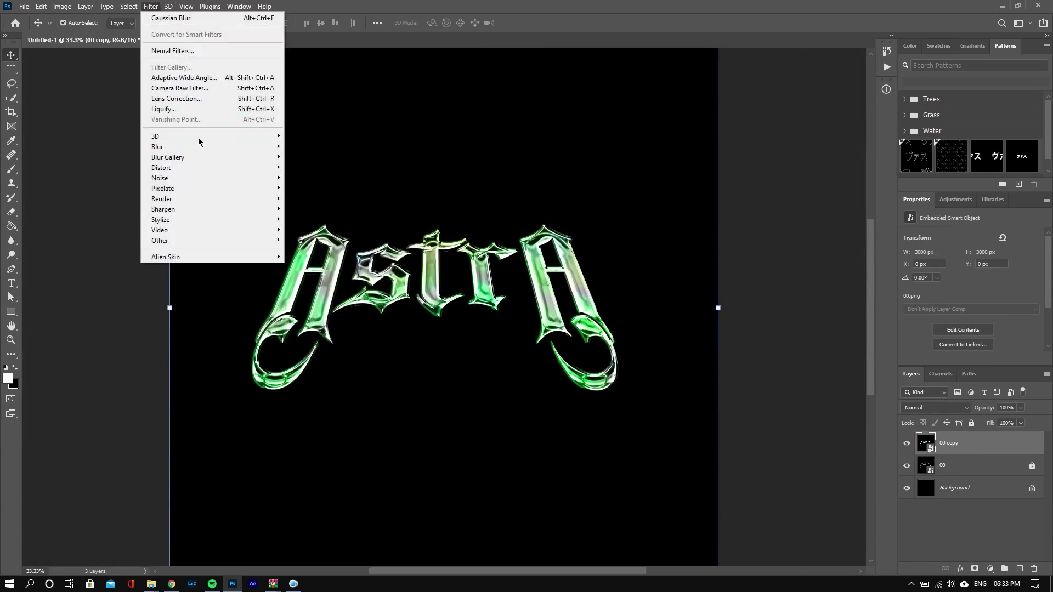
pyautogui.moveTo(157, 146)
pyautogui.click(311, 188)
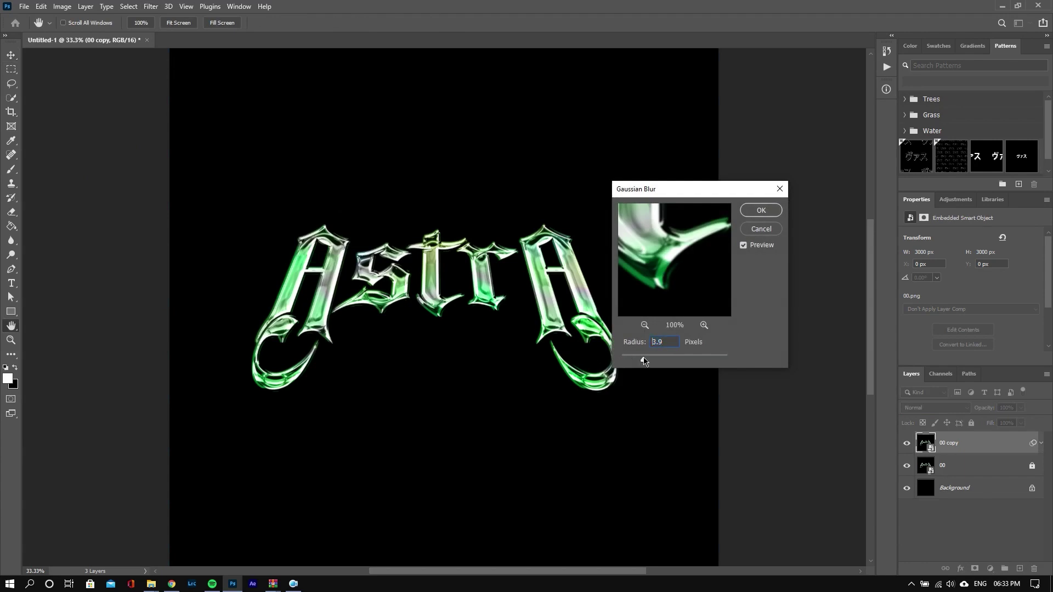
pyautogui.moveTo(630, 359); pyautogui.dragTo(651, 361)
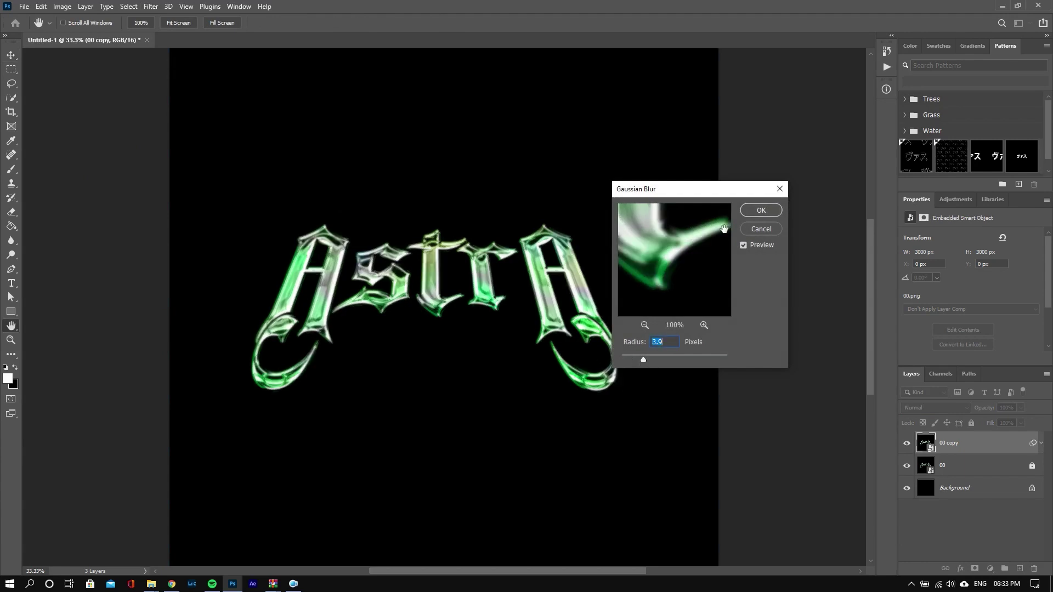
pyautogui.click(758, 213)
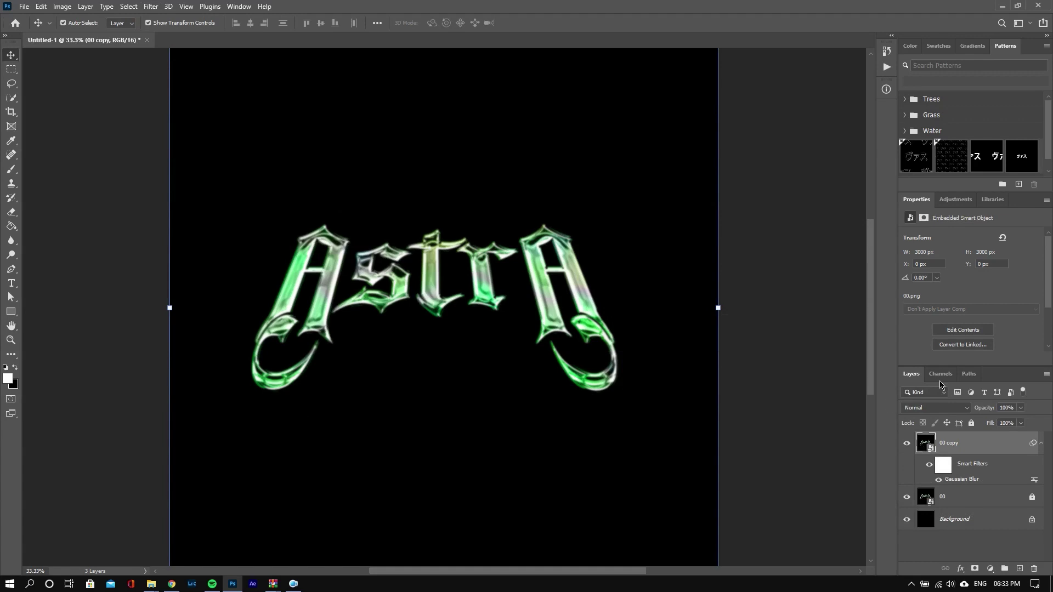
pyautogui.click(1041, 443)
pyautogui.click(963, 409)
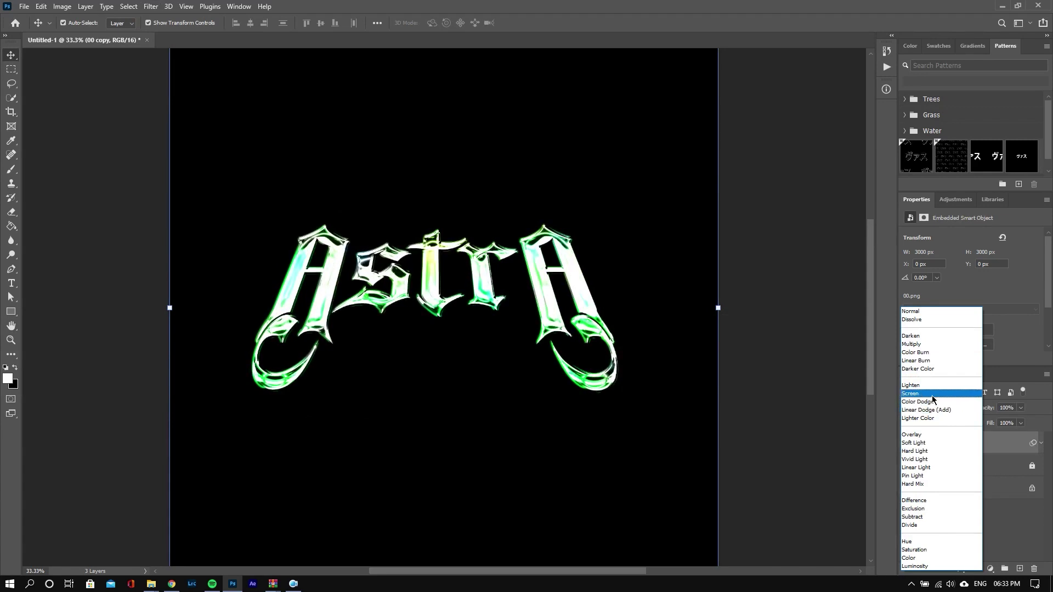
# Step: Set the blurred 00 copy to Screen blending at 41% opacity
pyautogui.click(933, 394)
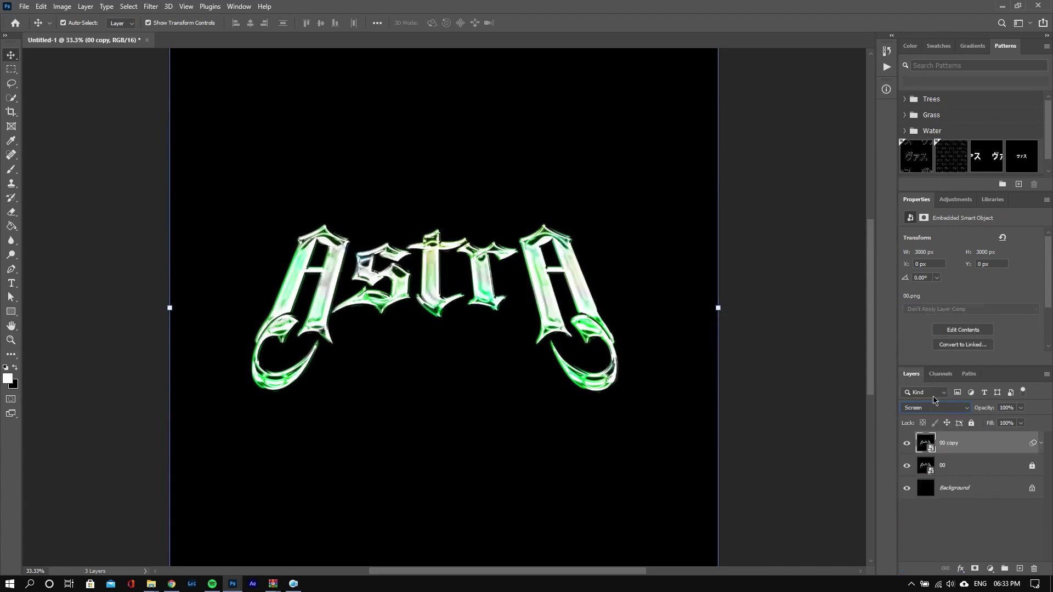
pyautogui.click(1020, 408)
pyautogui.moveTo(1007, 419); pyautogui.dragTo(992, 422)
pyautogui.click(944, 536)
# Step: Toggle the glow copy's visibility to compare, then reselect it and show its filters
pyautogui.click(908, 445)
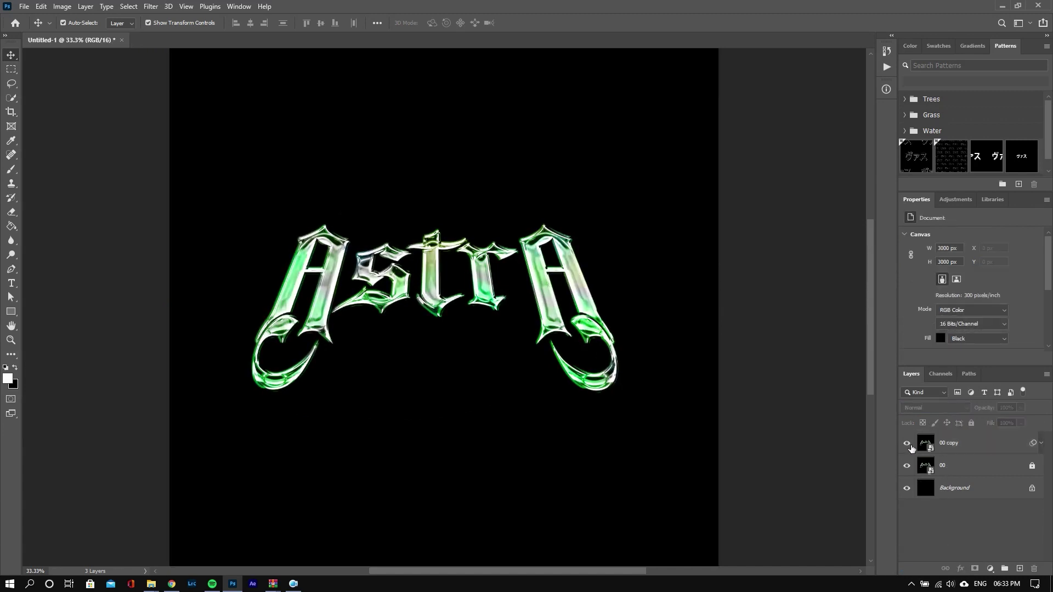
pyautogui.click(907, 445)
pyautogui.click(908, 445)
pyautogui.click(908, 445)
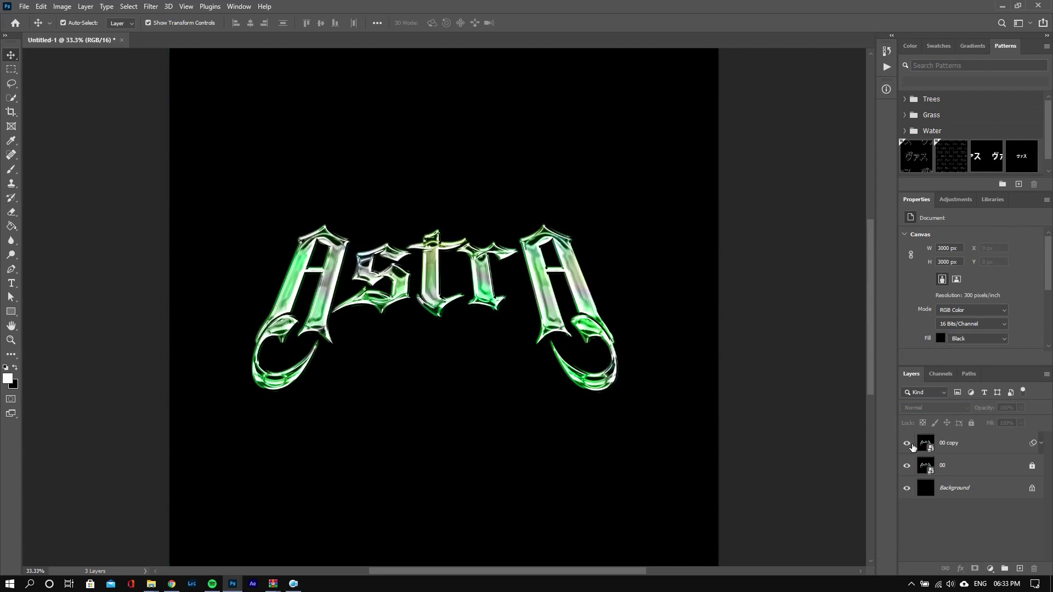
pyautogui.click(1038, 448)
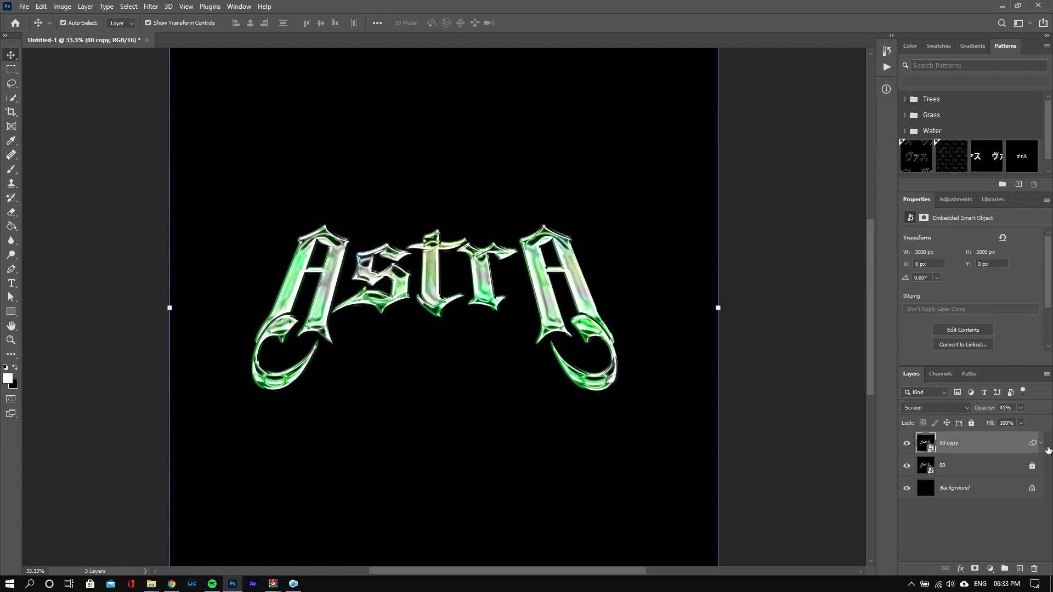
pyautogui.click(1040, 444)
# Step: Widen the 00 copy's Gaussian Blur radius to 30.4 pixels
pyautogui.doubleClick(972, 482)
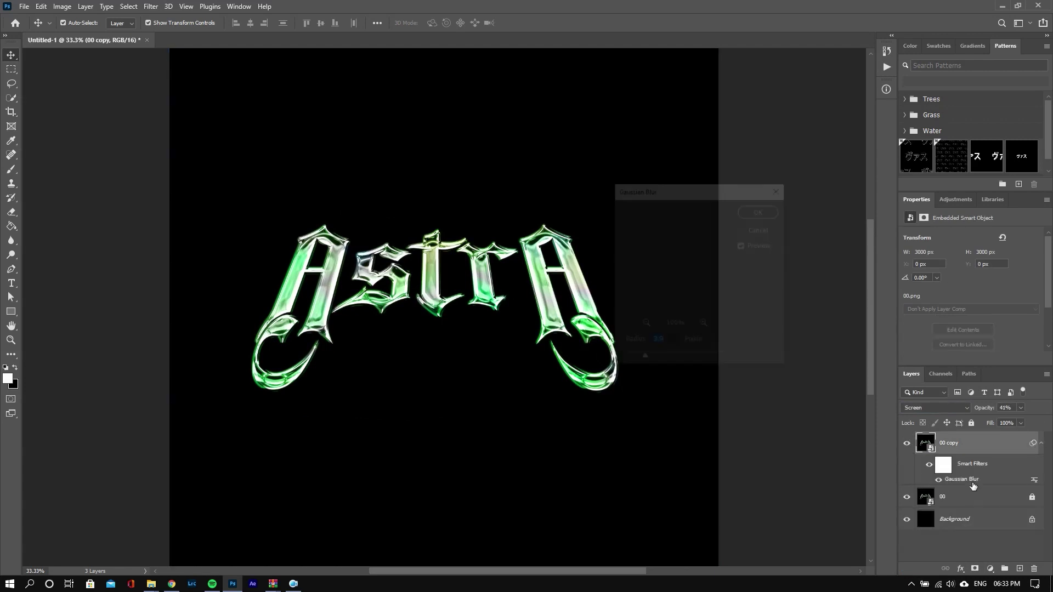
pyautogui.moveTo(643, 359)
pyautogui.mouseDown()
pyautogui.moveTo(694, 360)
pyautogui.moveTo(671, 361)
pyautogui.mouseUp()
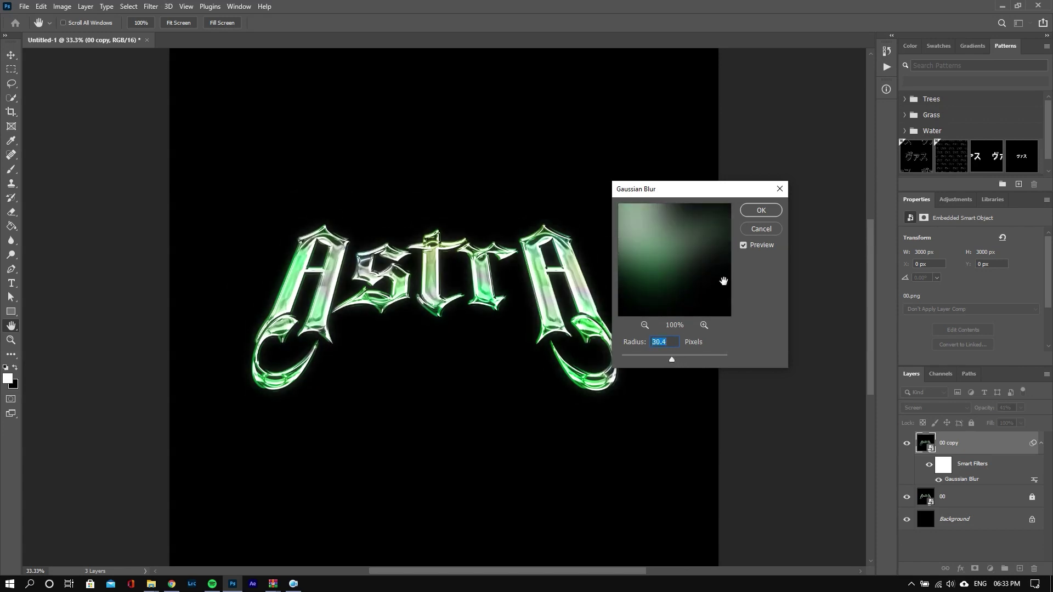
pyautogui.click(761, 211)
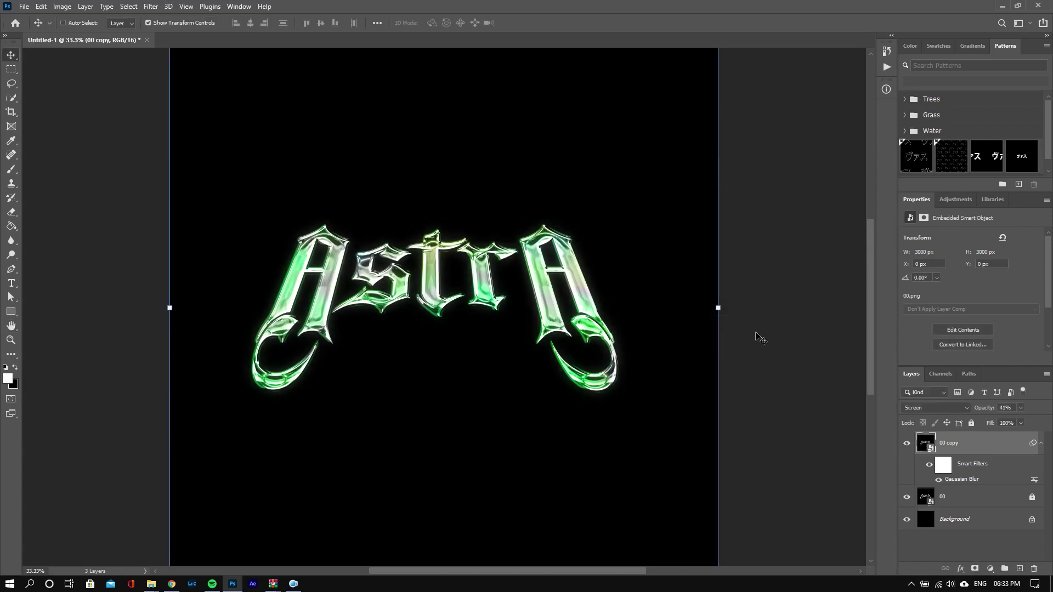
# Step: Duplicate the glow layer into 00 copy 2 and collapse both layers' filter rows
pyautogui.hotkey('ctrl', 'j')
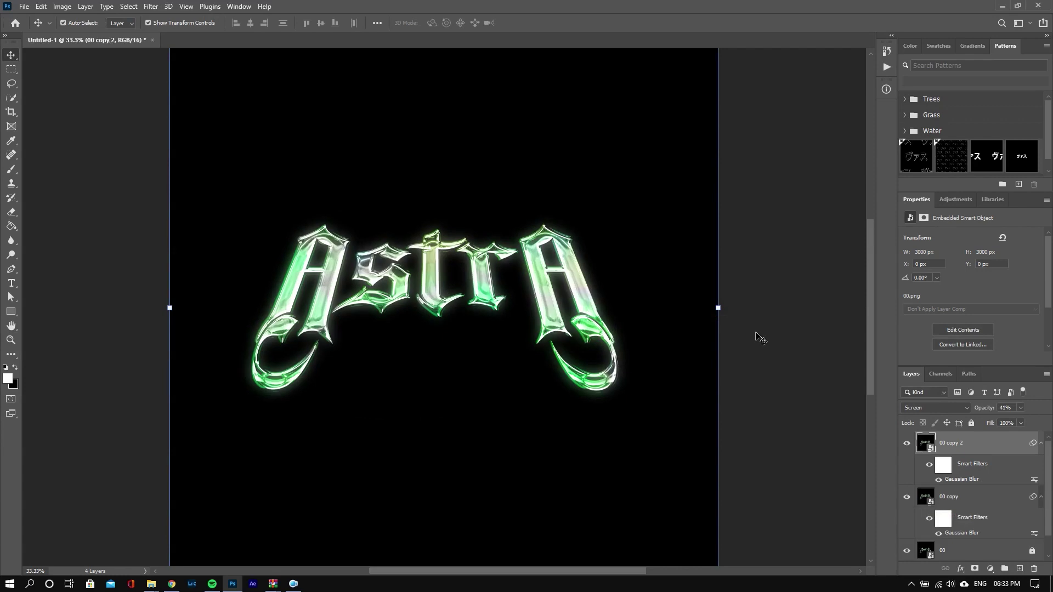
pyautogui.click(785, 369)
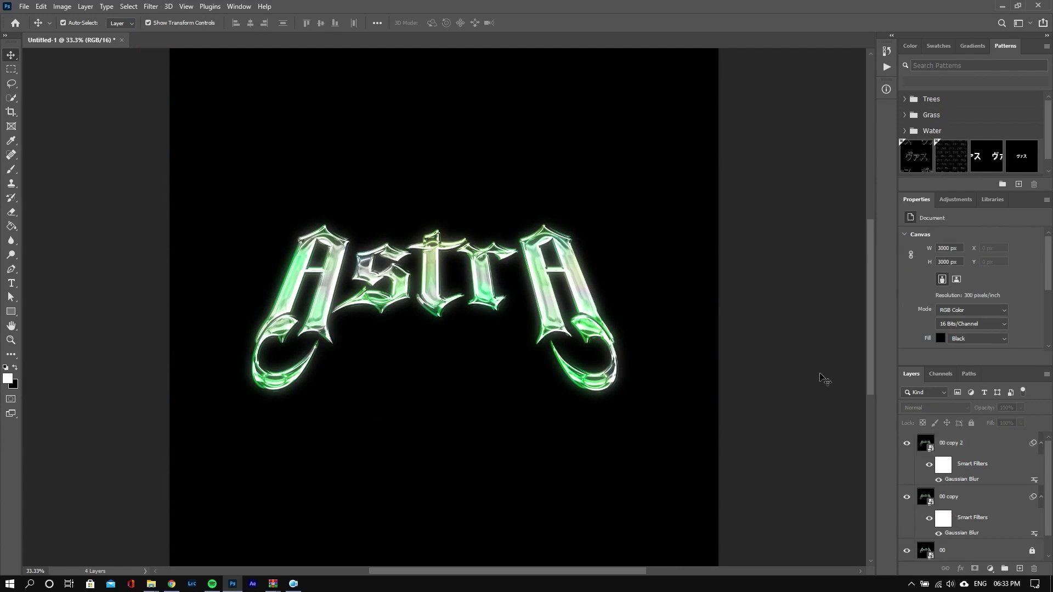
pyautogui.click(1042, 444)
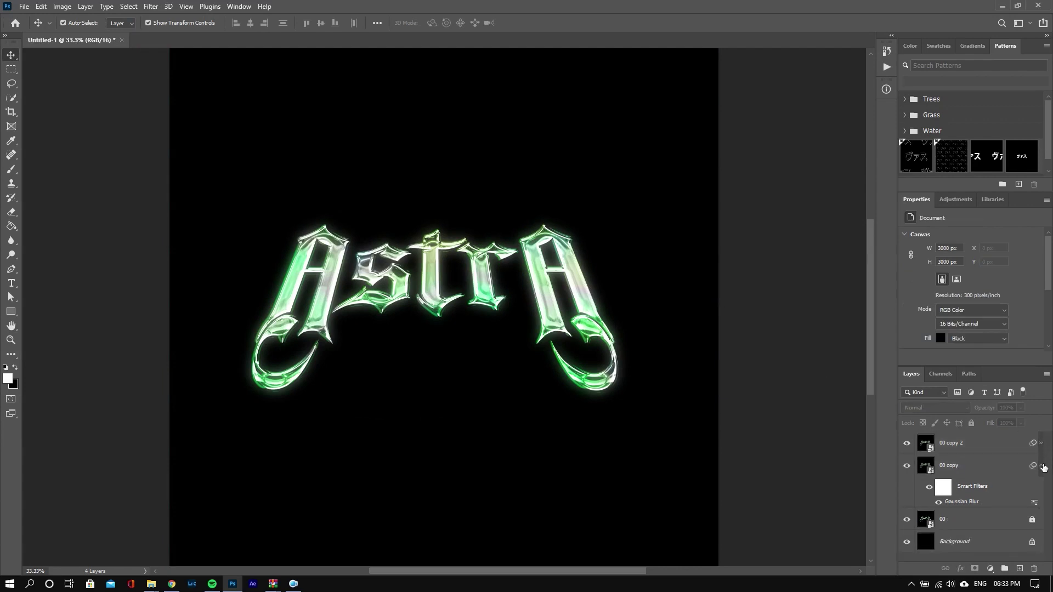
pyautogui.click(1041, 466)
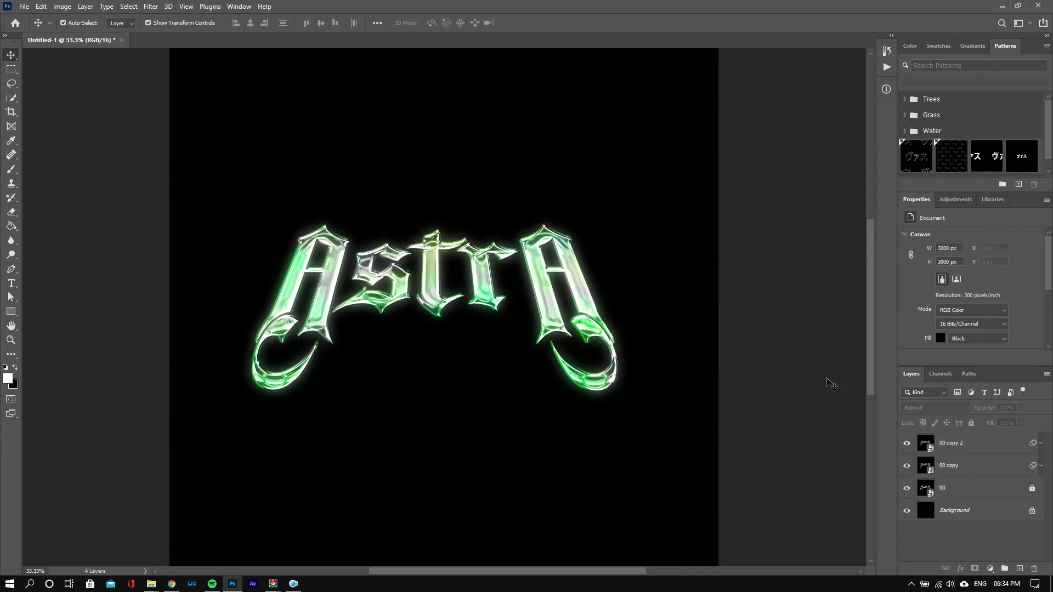
# Step: Choose the star-flare brush preset and create a new empty sparkle layer
pyautogui.press('b')
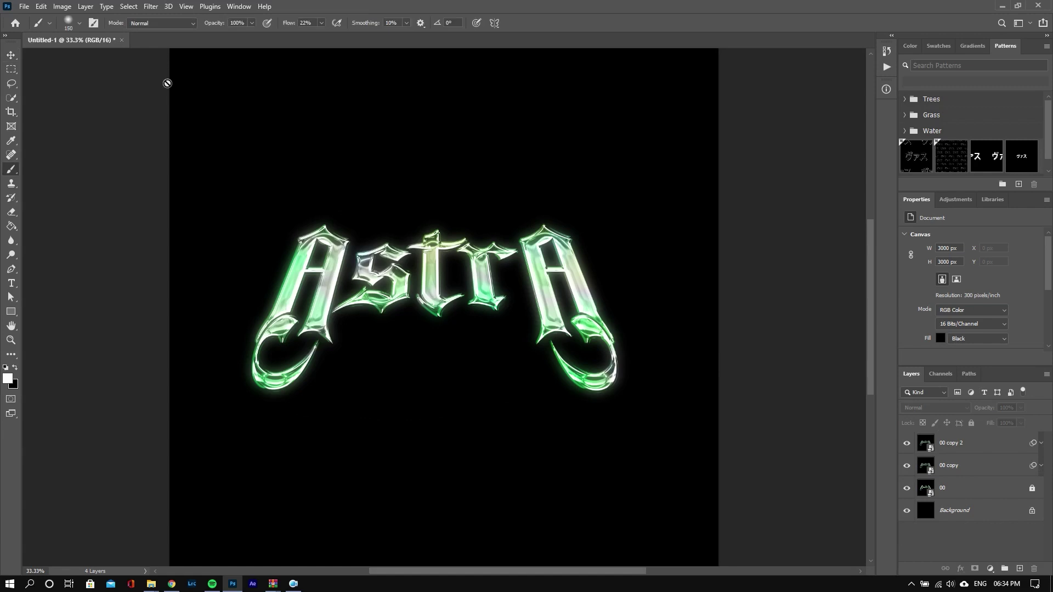
pyautogui.click(80, 27)
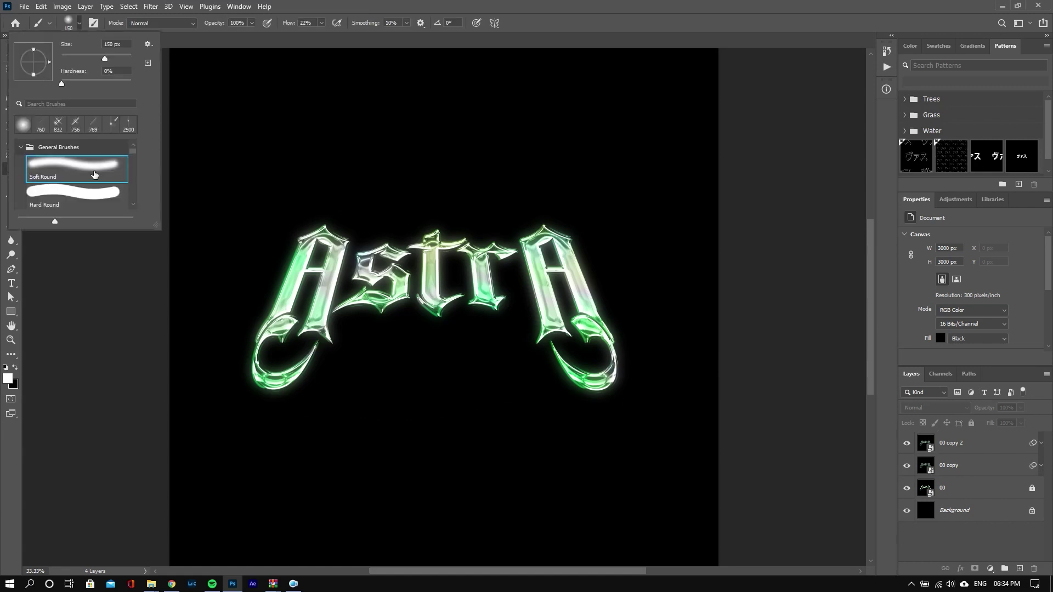
pyautogui.click(118, 171)
pyautogui.hotkey('ctrl', 'shift', 'alt', 'n')
pyautogui.scroll(1, 118, 181)
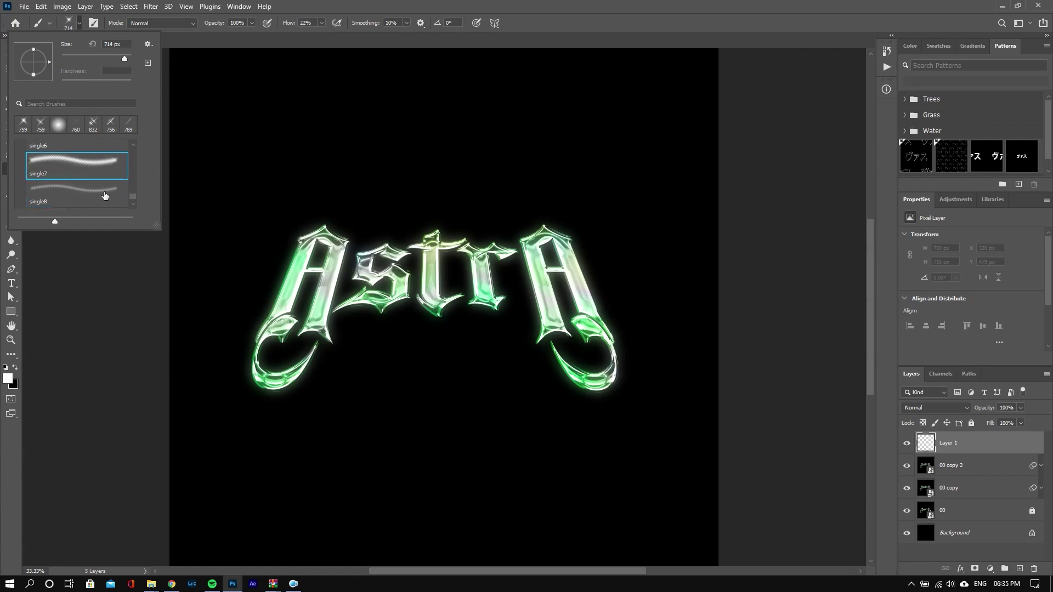
# Step: Stamp 700 px star flares at the tops and lower tips of both A's
pyautogui.click(349, 225)
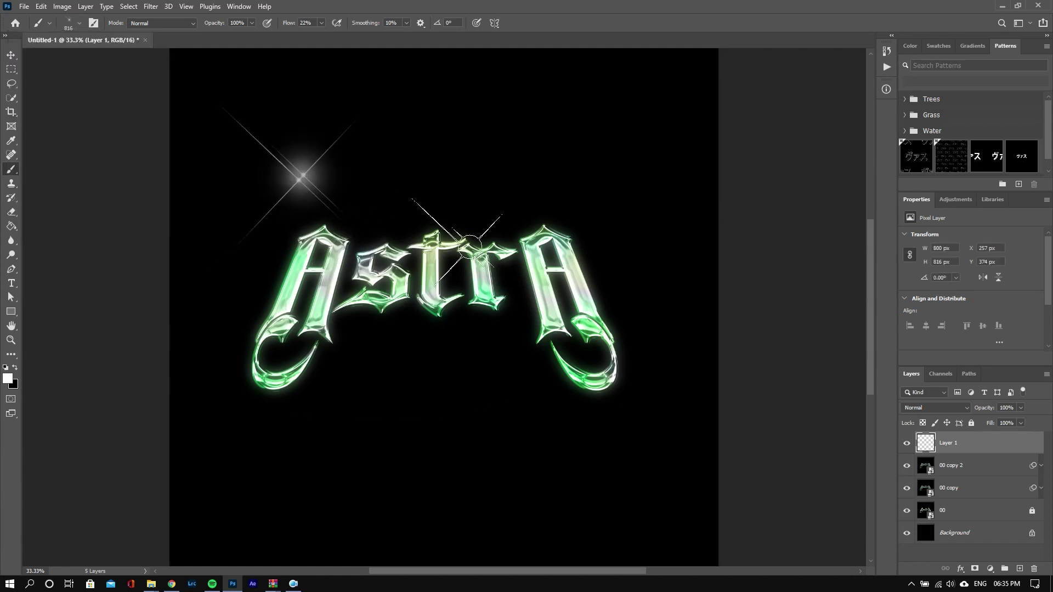
pyautogui.hotkey('ctrl', 'z')
pyautogui.hotkey('ctrl', 'z')
pyautogui.hotkey('ctrl', 'z')
pyautogui.hotkey('ctrl', 'z')
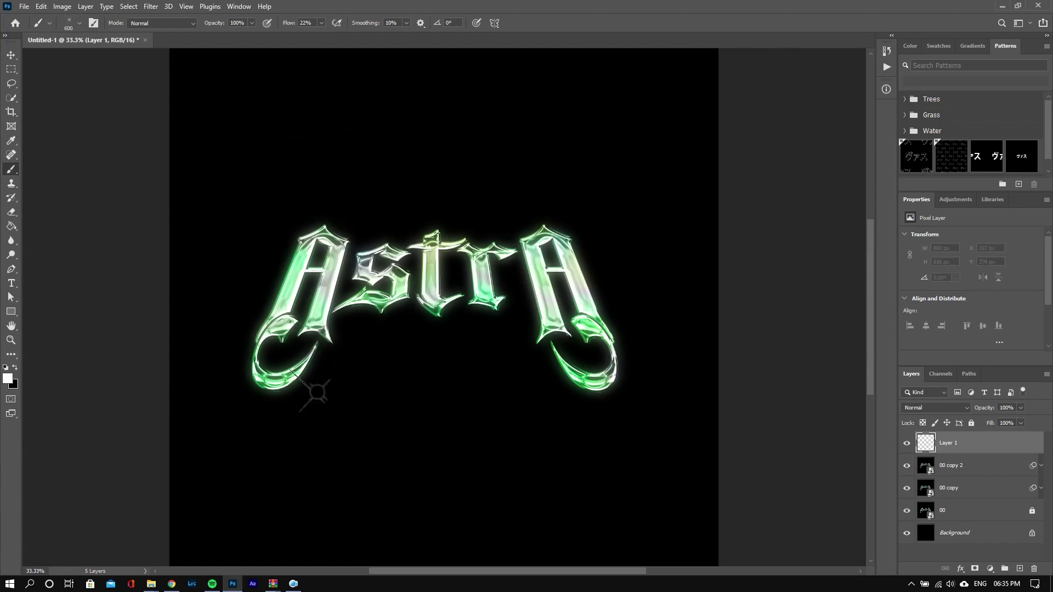
pyautogui.press('[')
pyautogui.click(322, 231)
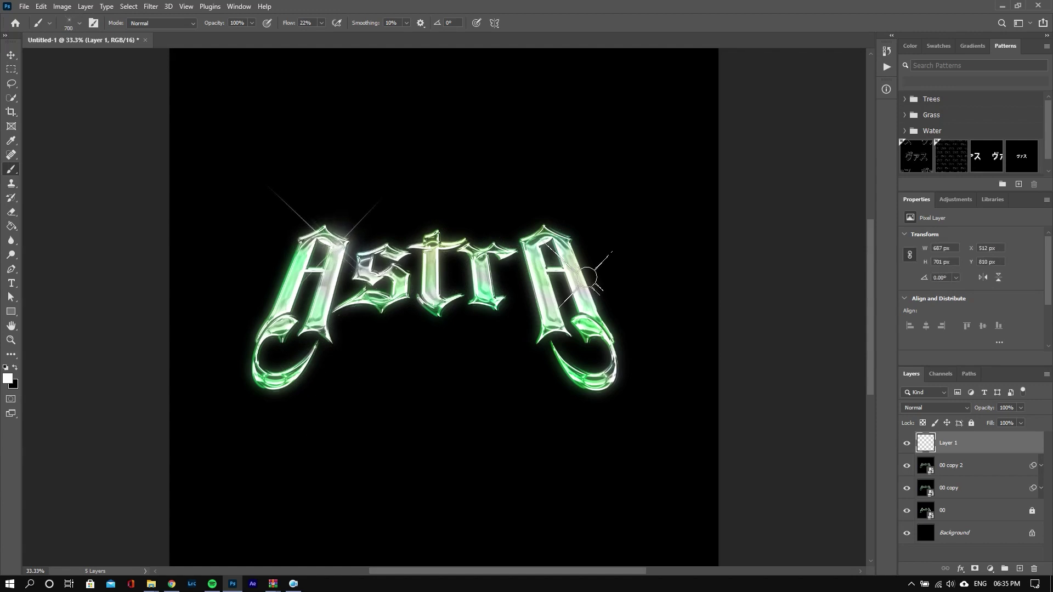
pyautogui.click(614, 419)
pyautogui.click(614, 419)
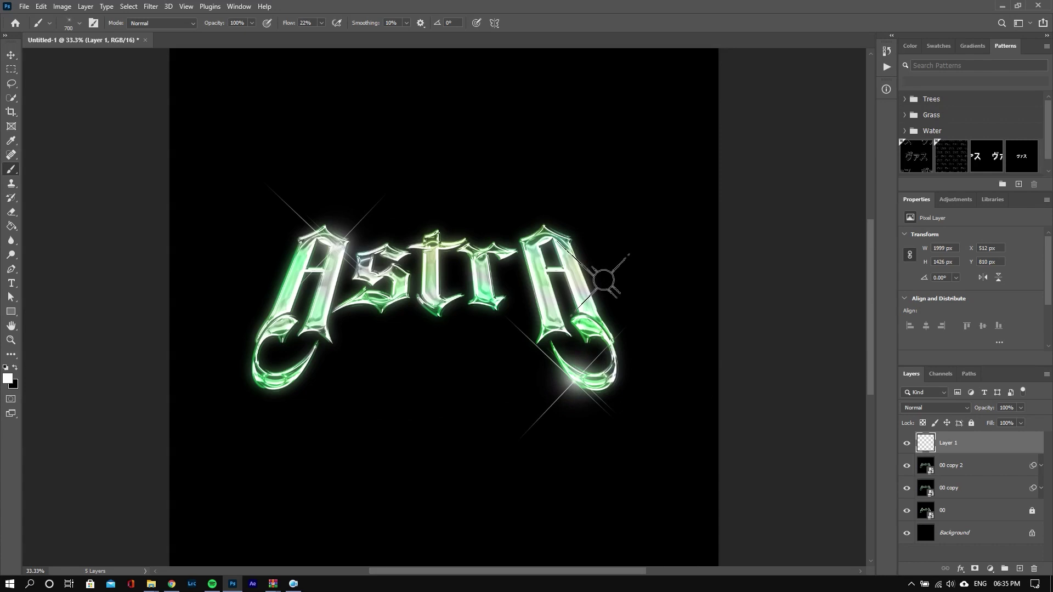
pyautogui.click(571, 235)
pyautogui.click(571, 236)
pyautogui.click(247, 374)
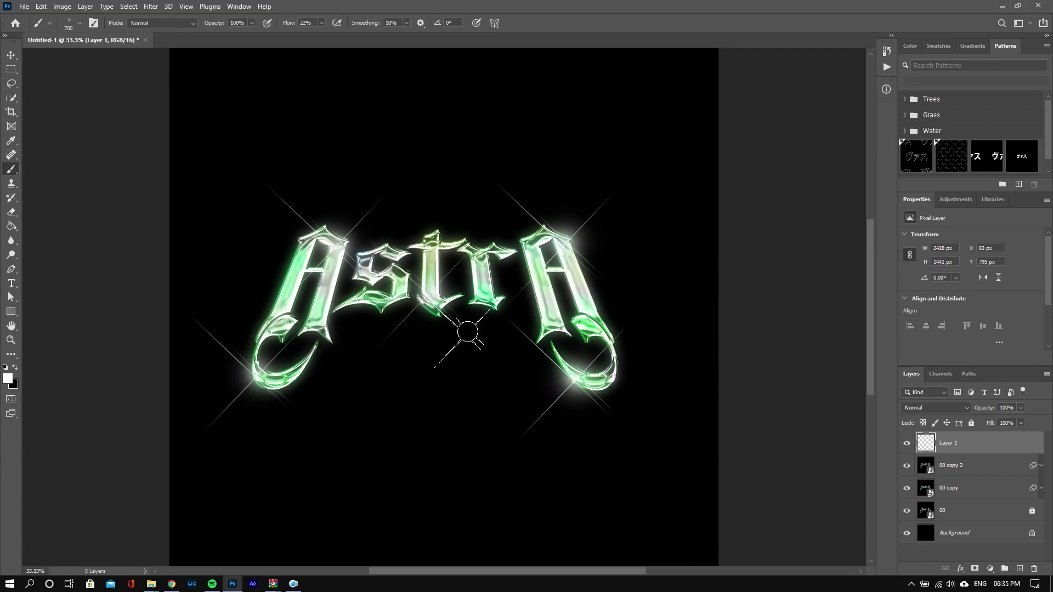
pyautogui.click(11, 55)
pyautogui.click(383, 113)
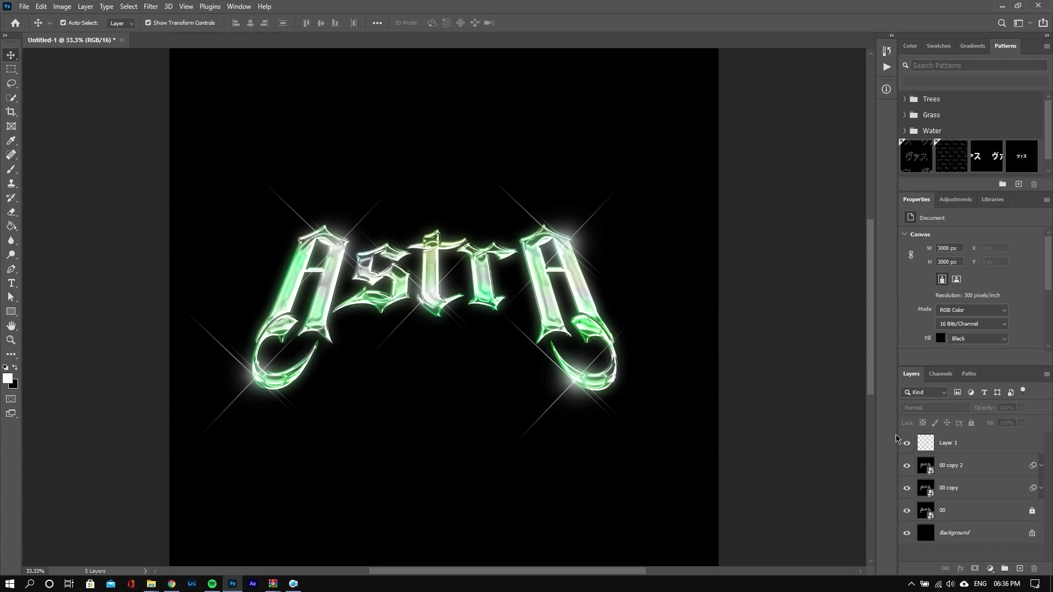
# Step: Duplicate sparkle Layer 1 and blur the copy with an 8.0-pixel Gaussian Blur
pyautogui.click(990, 454)
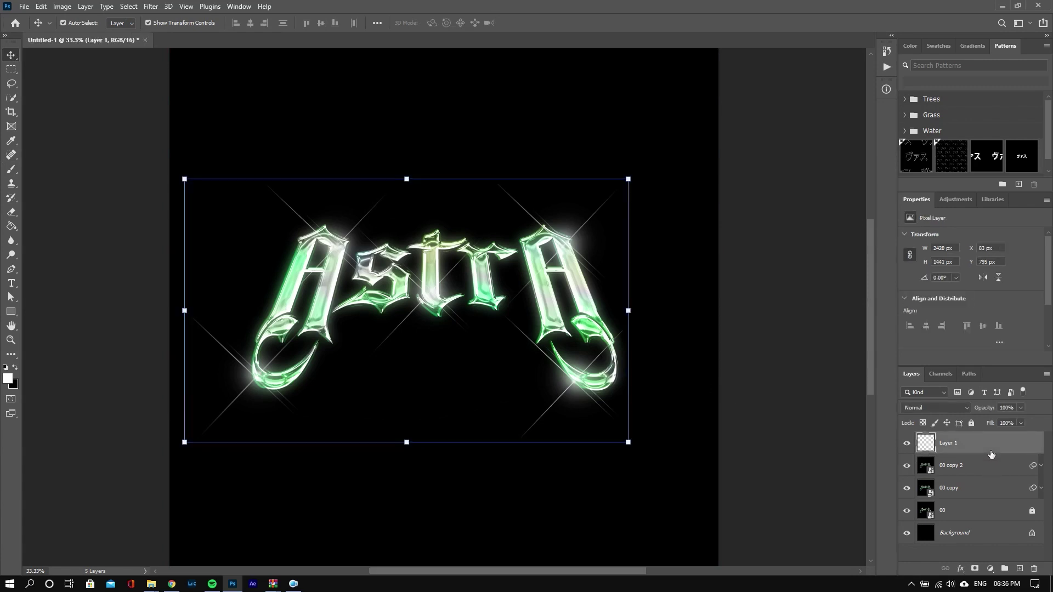
pyautogui.hotkey('ctrl', 'j')
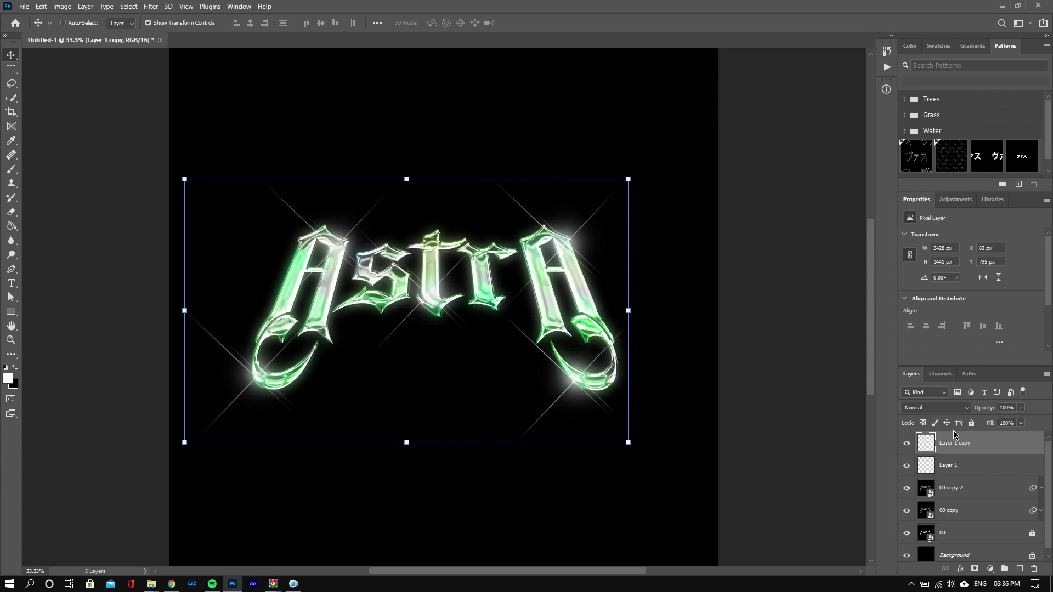
pyautogui.click(151, 6)
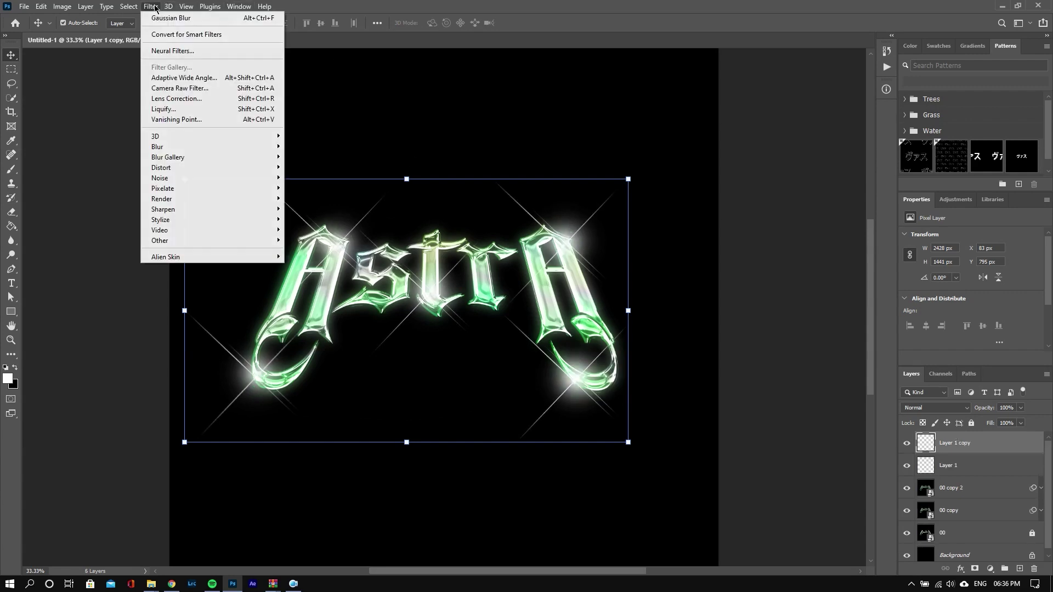
pyautogui.moveTo(157, 146)
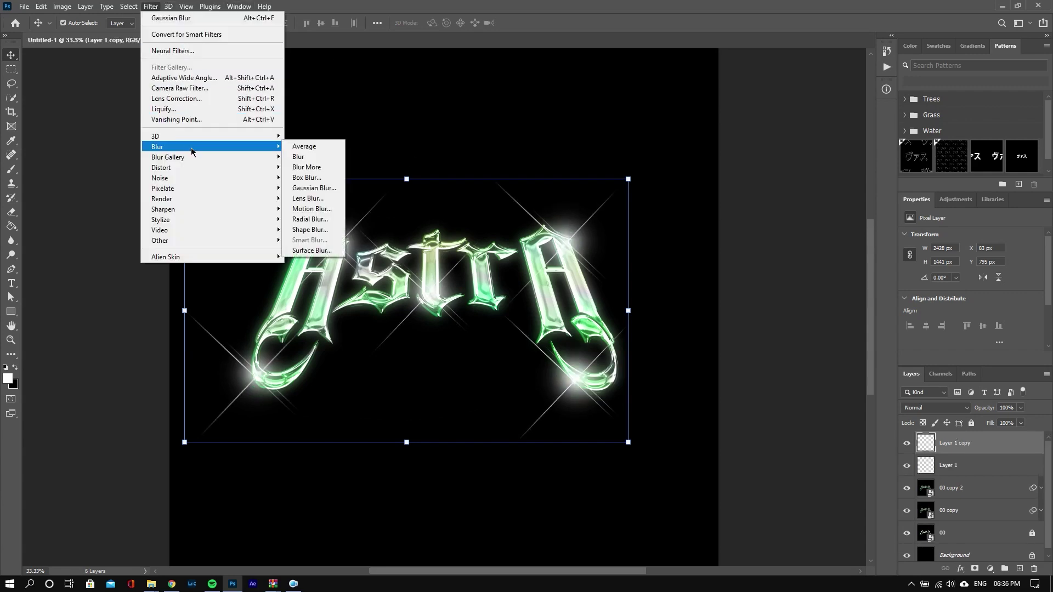
pyautogui.click(319, 195)
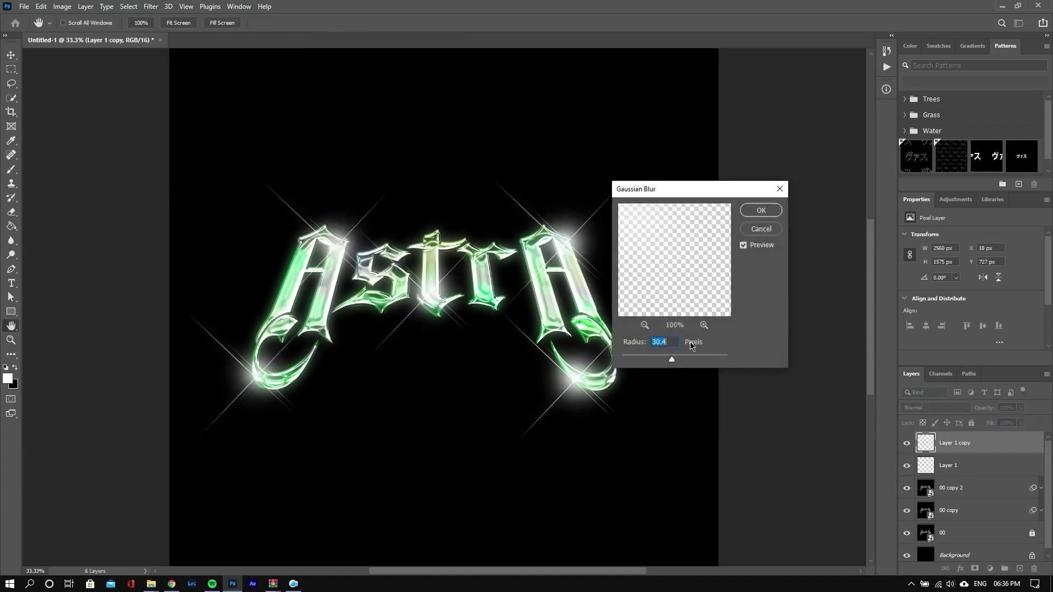
pyautogui.moveTo(671, 359); pyautogui.dragTo(644, 360)
pyautogui.click(759, 212)
# Step: Compare with the original sparkles, then set Layer 1 copy to Soft Light blending
pyautogui.click(907, 466)
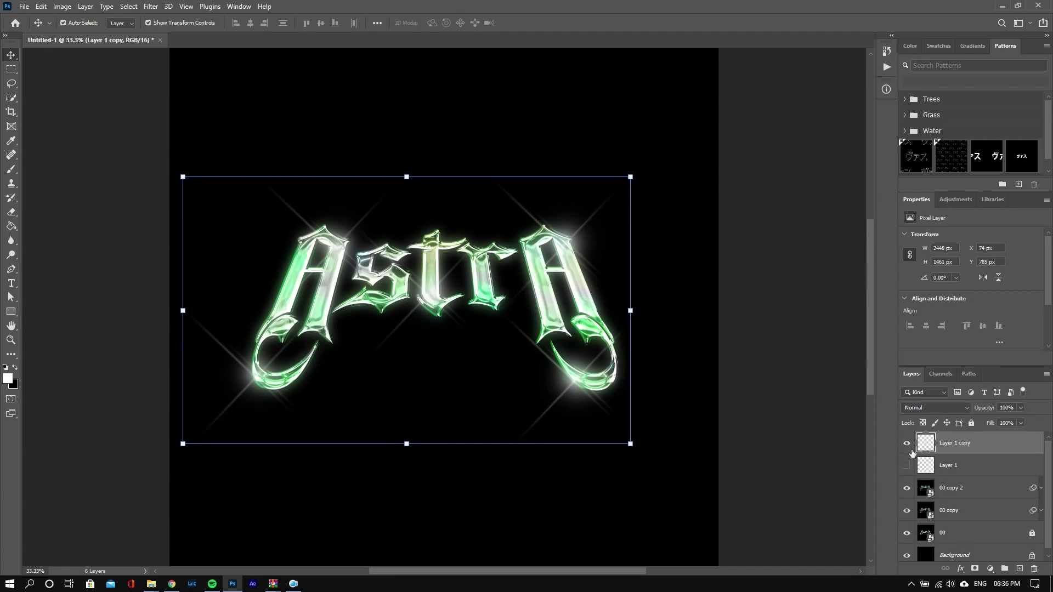
pyautogui.click(908, 466)
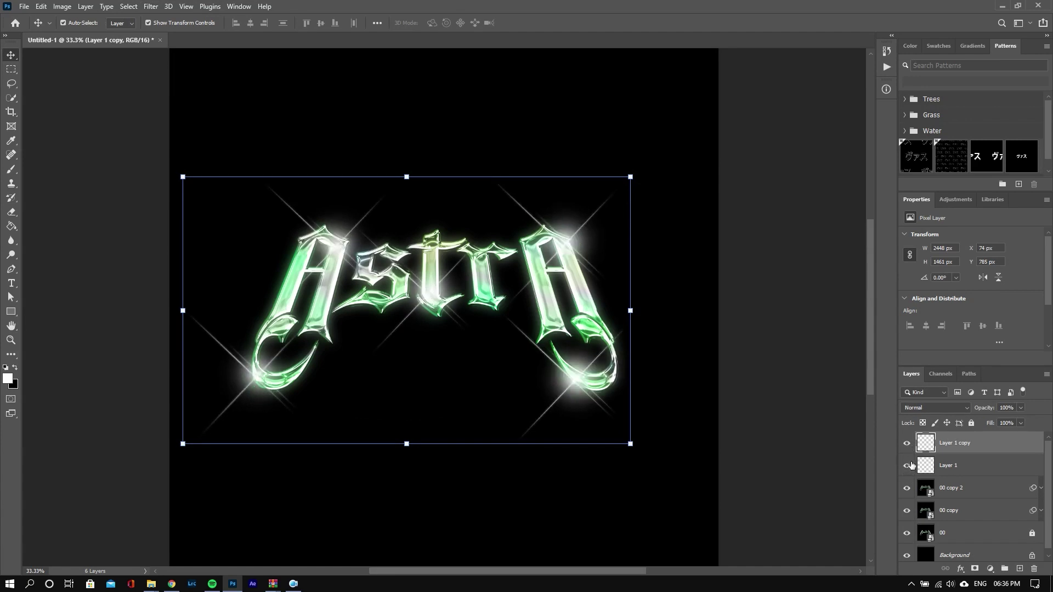
pyautogui.click(943, 408)
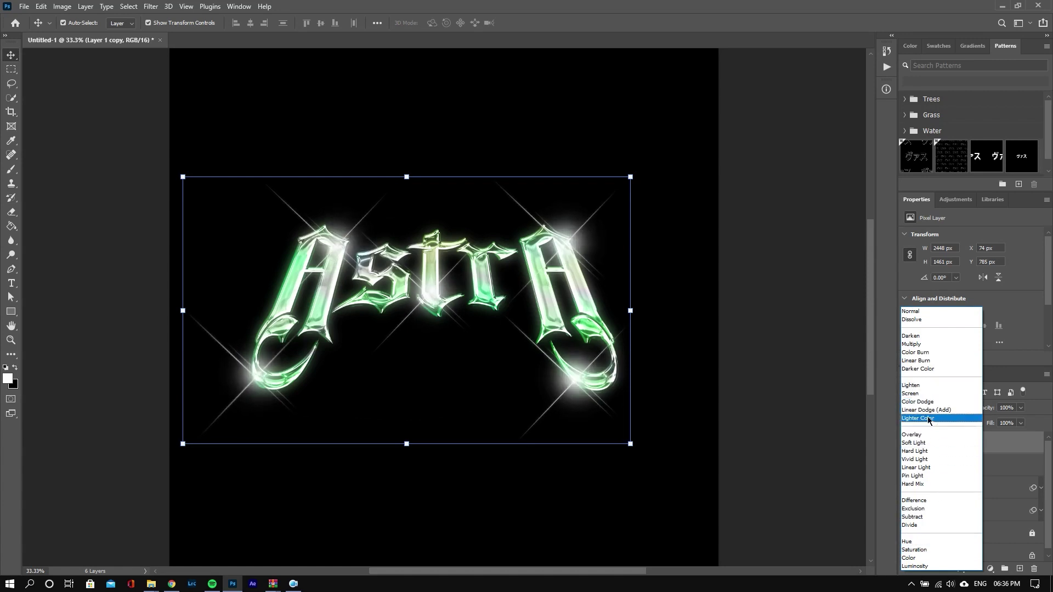
pyautogui.click(927, 447)
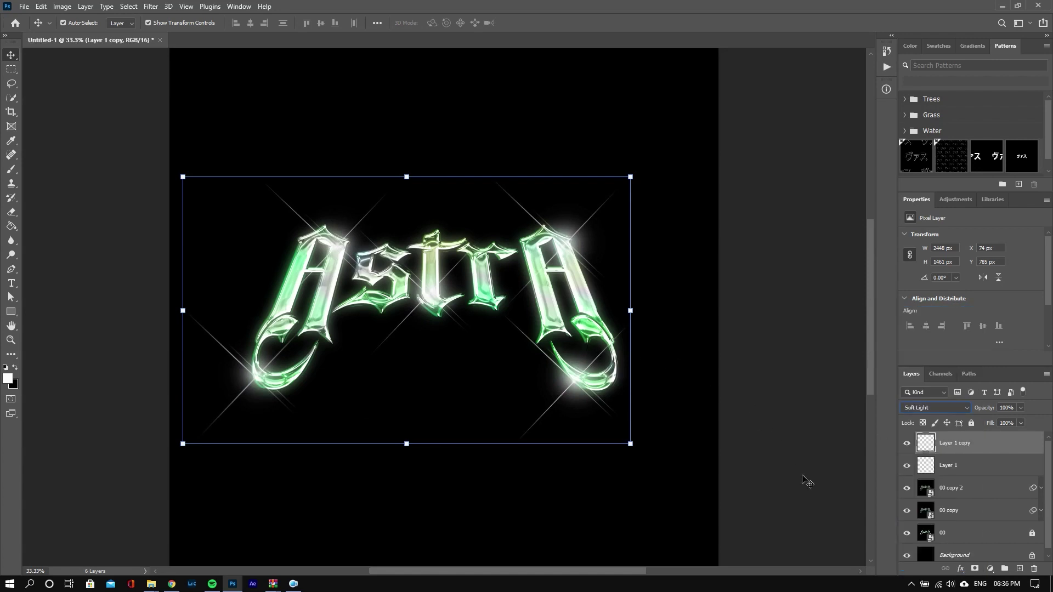
pyautogui.click(803, 480)
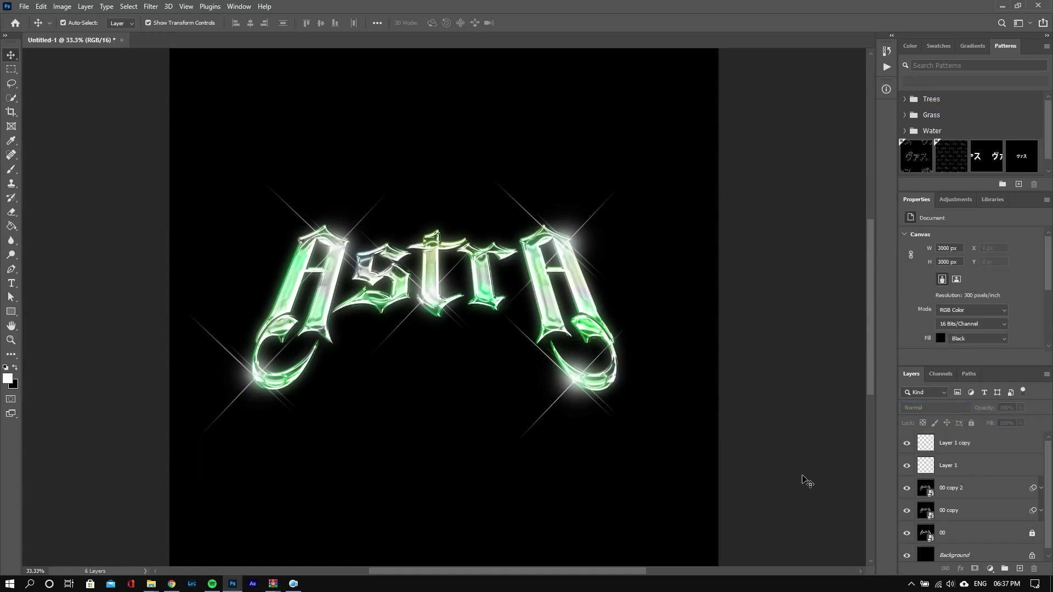
pyautogui.hotkey('ctrl', '-')
pyautogui.hotkey('ctrl', '-')
pyautogui.hotkey('ctrl', '-')
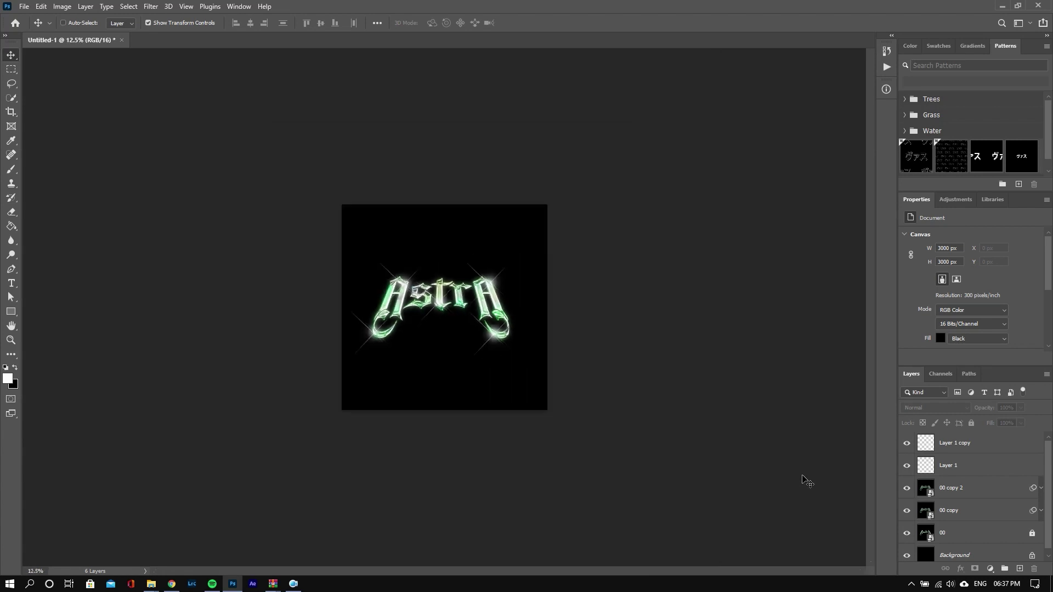
pyautogui.hotkey('ctrl', '-')
pyautogui.hotkey('ctrl', '+')
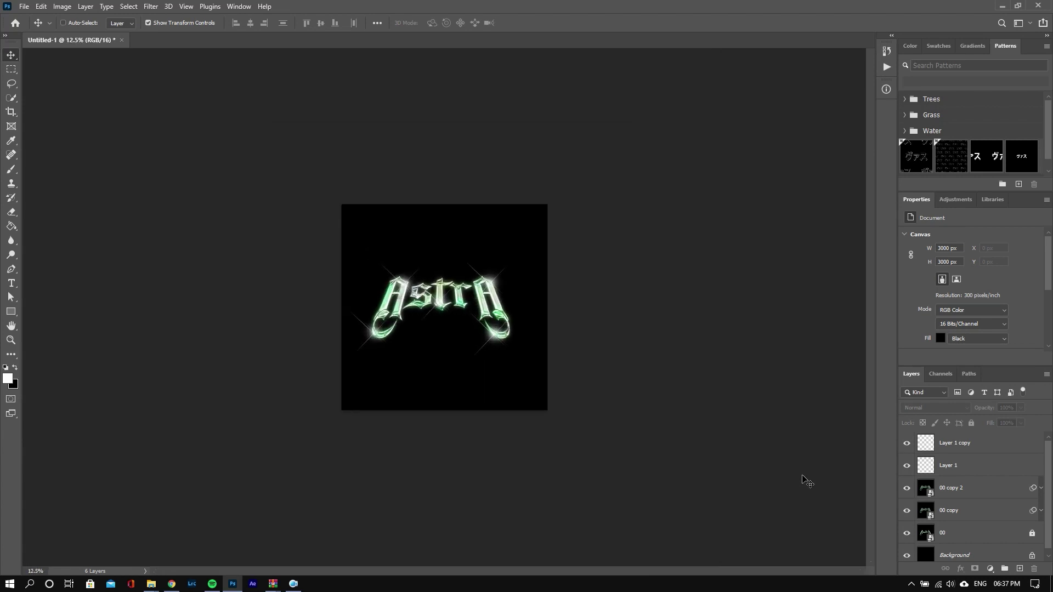
pyautogui.hotkey('ctrl', '+')
pyautogui.hotkey('ctrl', '+')
pyautogui.hotkey('ctrl', '-')
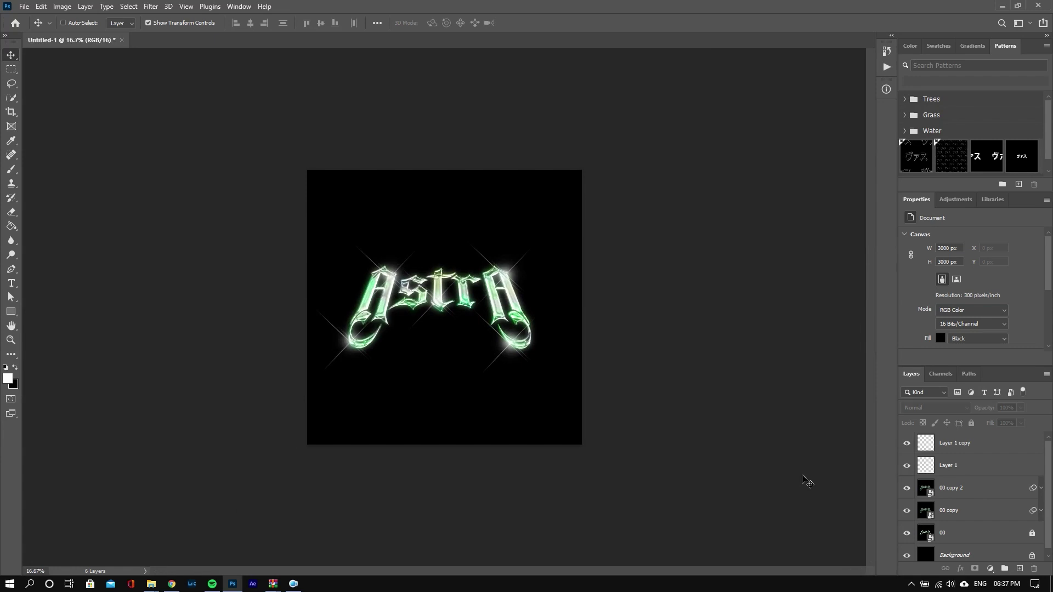
pyautogui.hotkey('ctrl', '+')
pyautogui.hotkey('ctrl', '+')
pyautogui.hotkey('ctrl', '+')
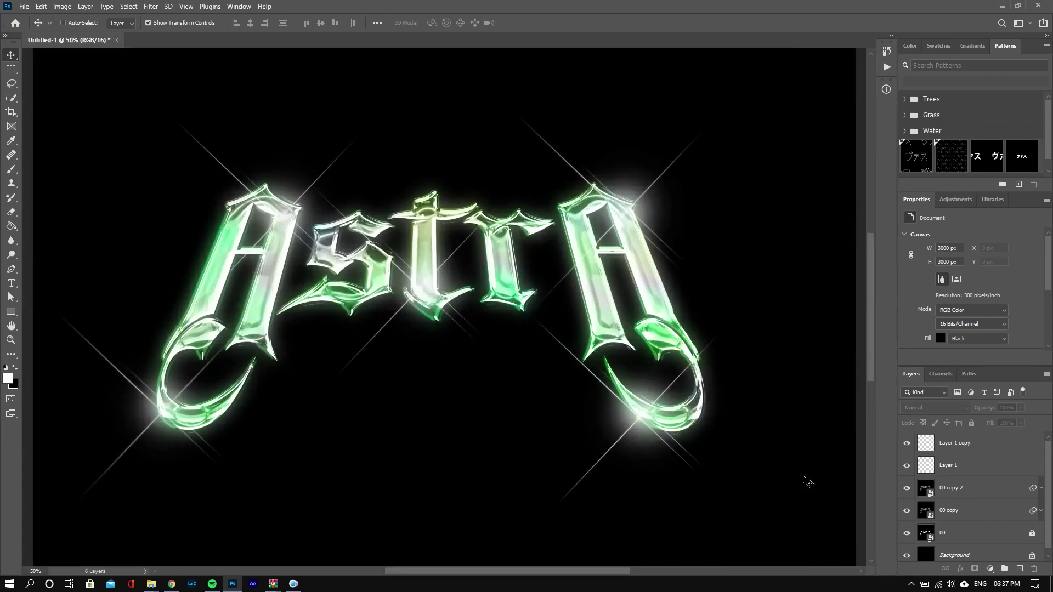
pyautogui.hotkey('ctrl', '-')
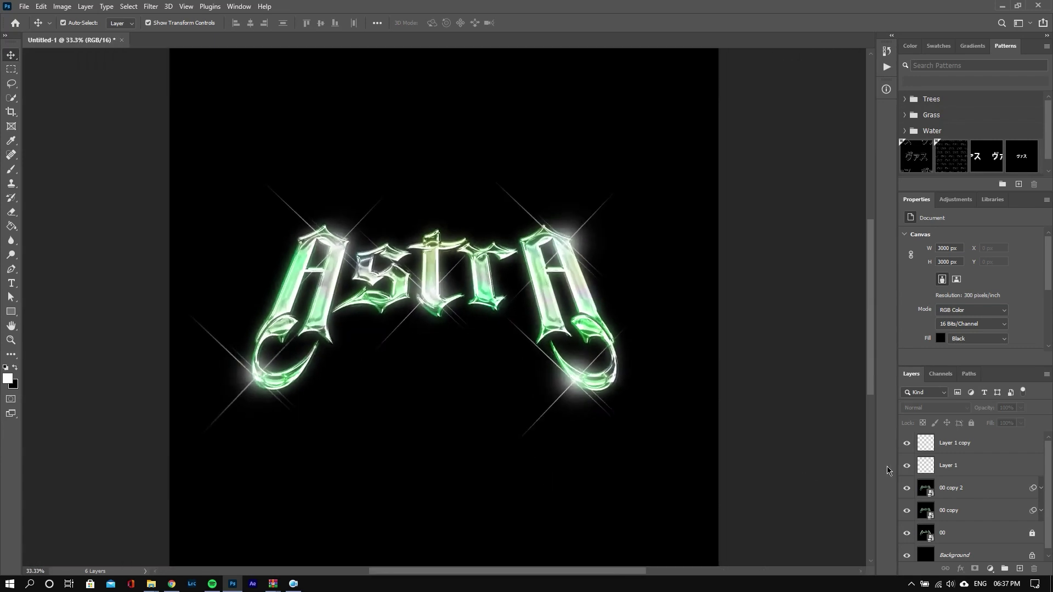
# Step: Delete the glare sparkle layers Layer 1 and Layer 1 copy
pyautogui.click(960, 473)
pyautogui.press('Delete')
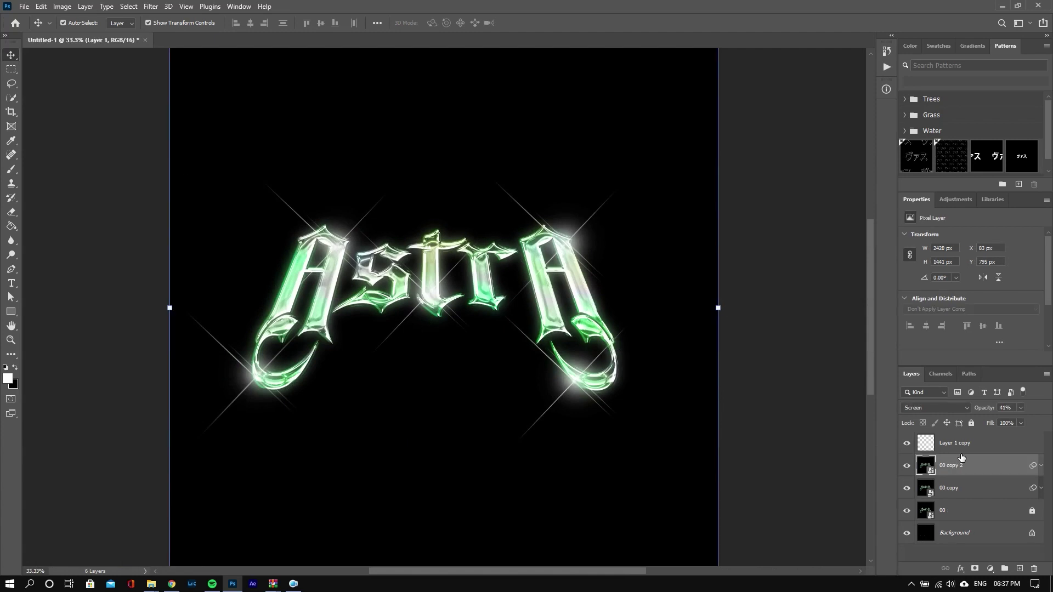
pyautogui.click(962, 443)
pyautogui.press('Delete')
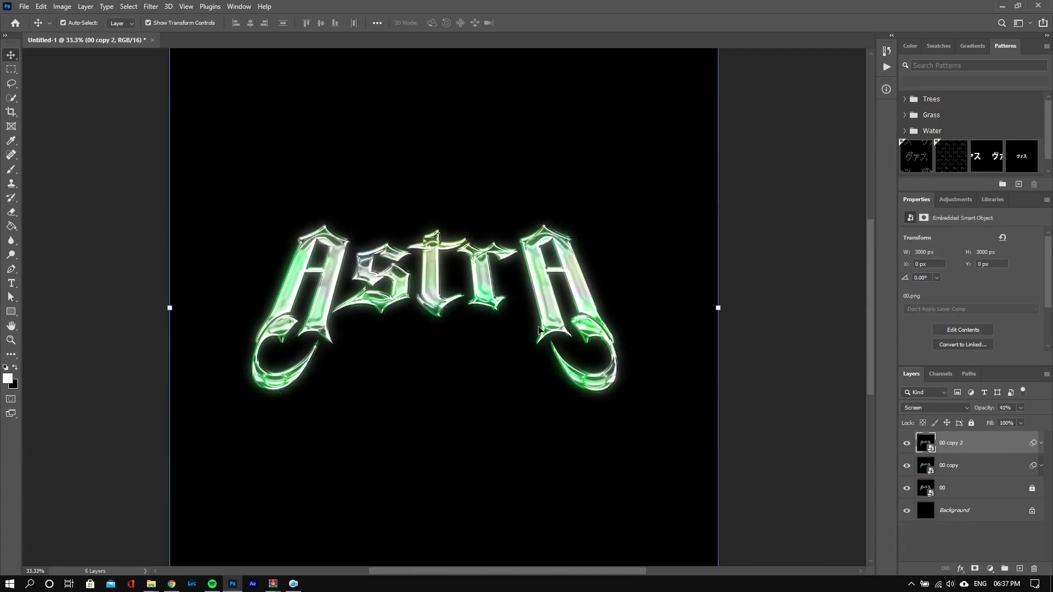
# Step: Create a new empty layer and choose the single8 sparkle brush
pyautogui.press('b')
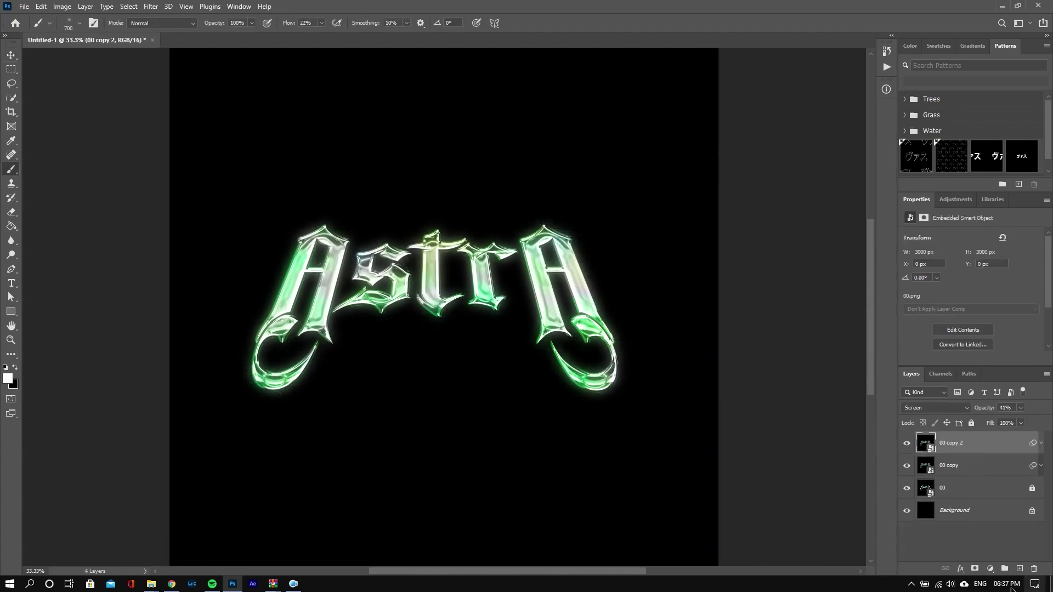
pyautogui.click(1019, 569)
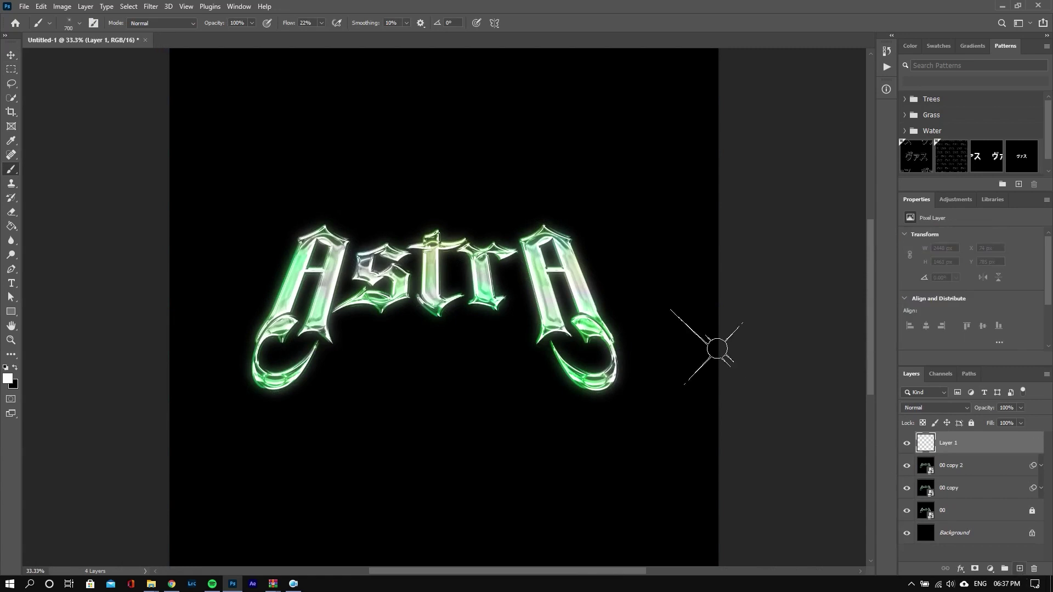
pyautogui.click(78, 24)
pyautogui.click(95, 198)
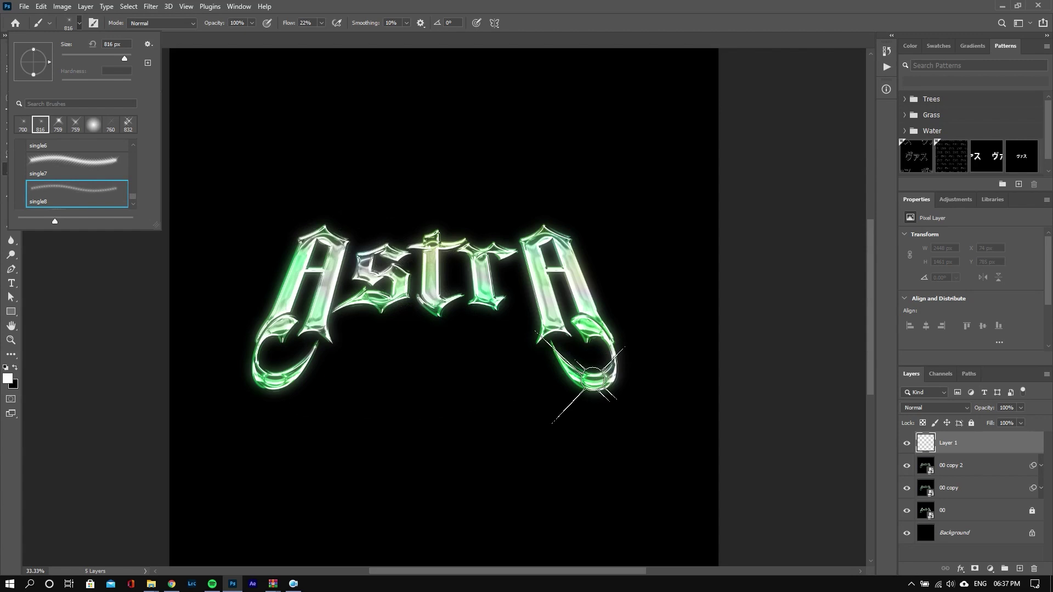
pyautogui.click(842, 336)
pyautogui.press('v')
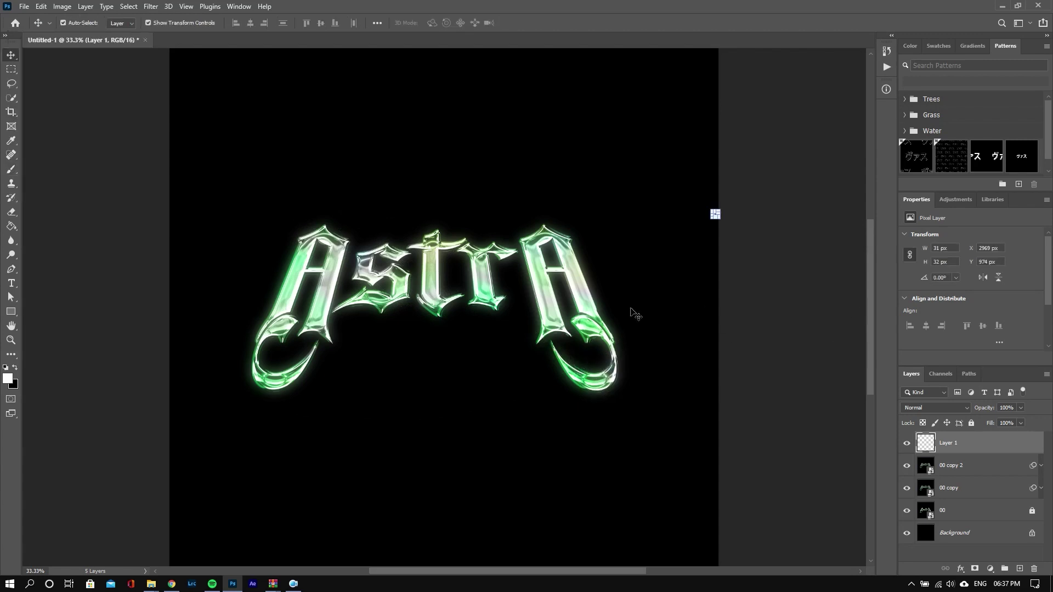
pyautogui.click(770, 230)
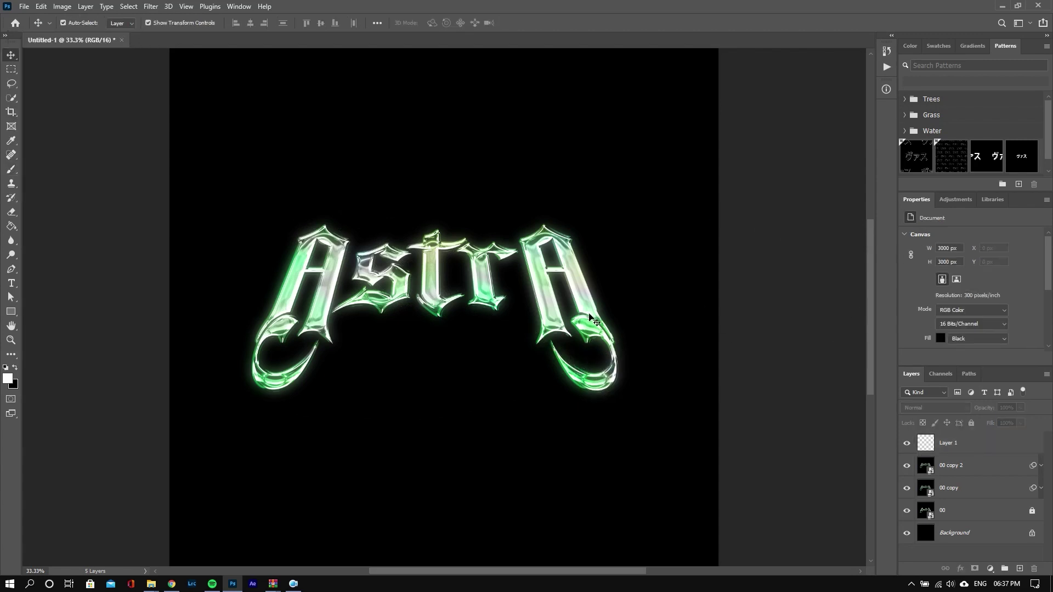
pyautogui.press('b')
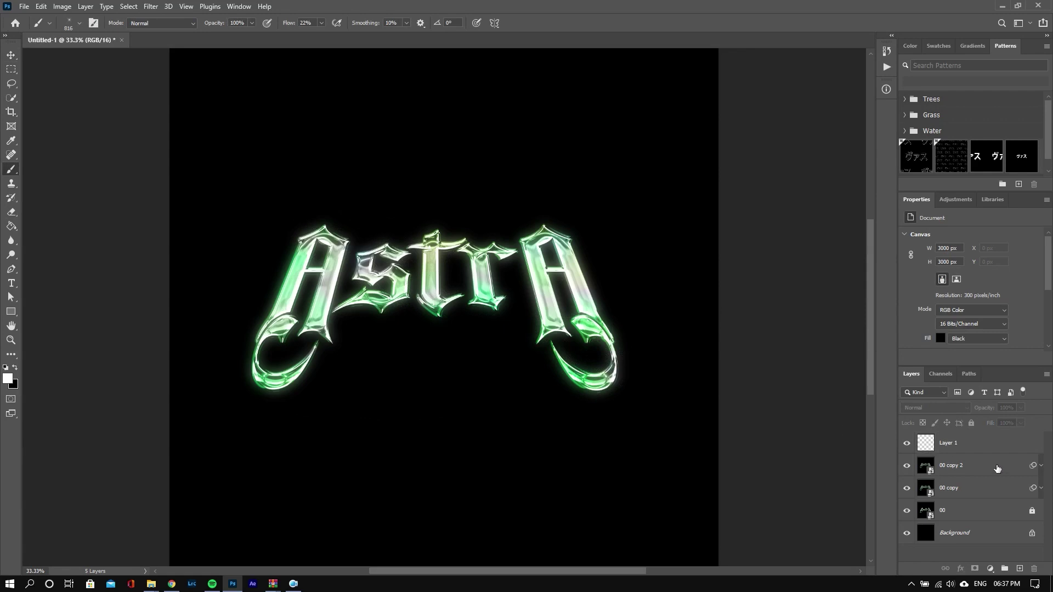
# Step: Stamp 300 px star sparkles on the right-hand A's tail and top on Layer 1
pyautogui.click(972, 447)
pyautogui.press('[')
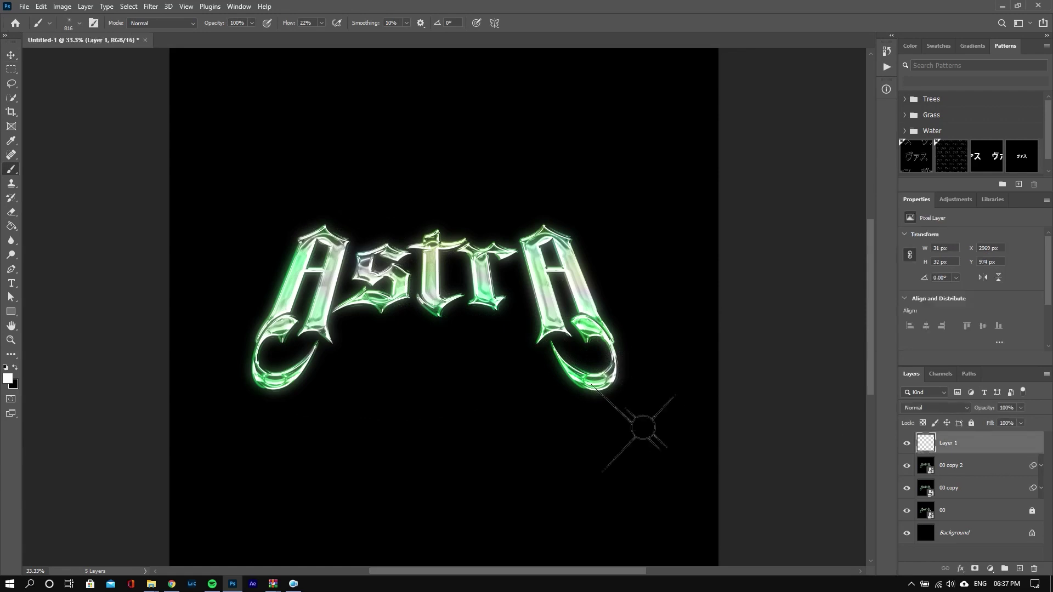
pyautogui.press('[')
pyautogui.press('[')
pyautogui.press('[')
pyautogui.press('[')
pyautogui.press('[')
pyautogui.click(580, 389)
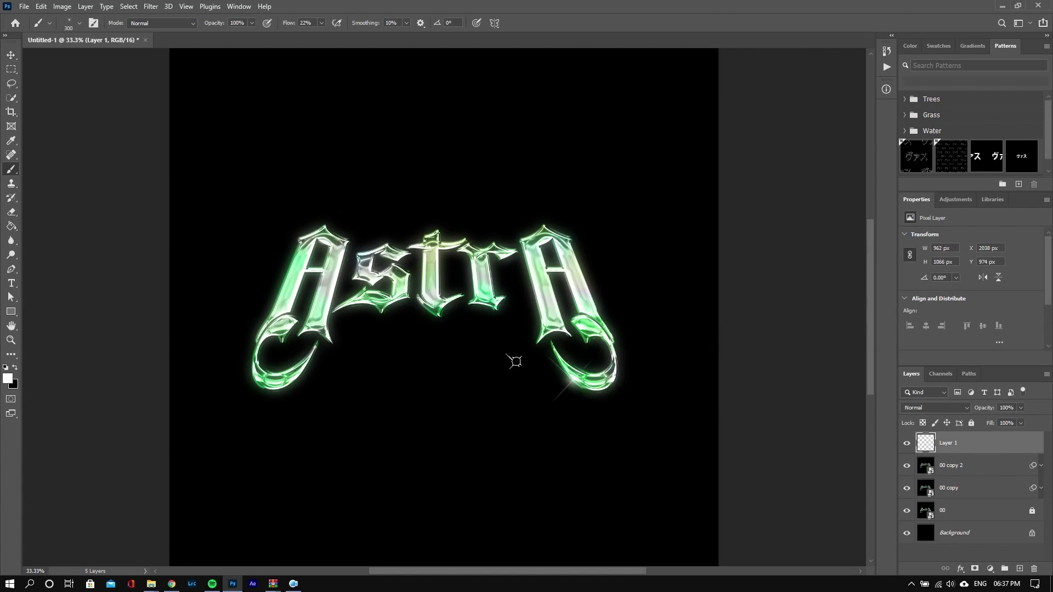
pyautogui.click(574, 248)
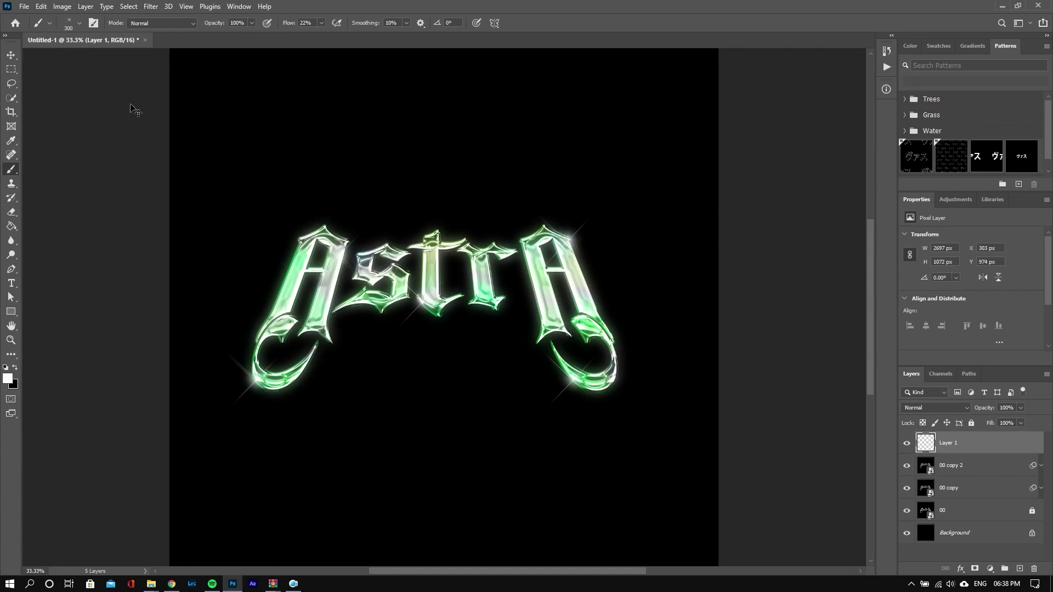
# Step: Duplicate sparkle Layer 1 and convert the copy into a smart object
pyautogui.click(10, 55)
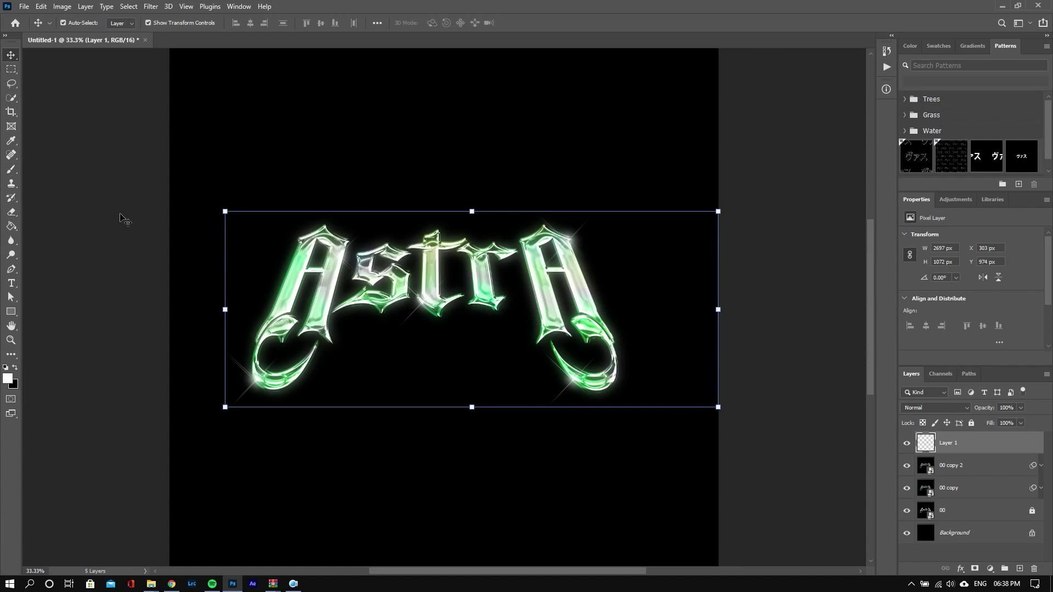
pyautogui.click(75, 151)
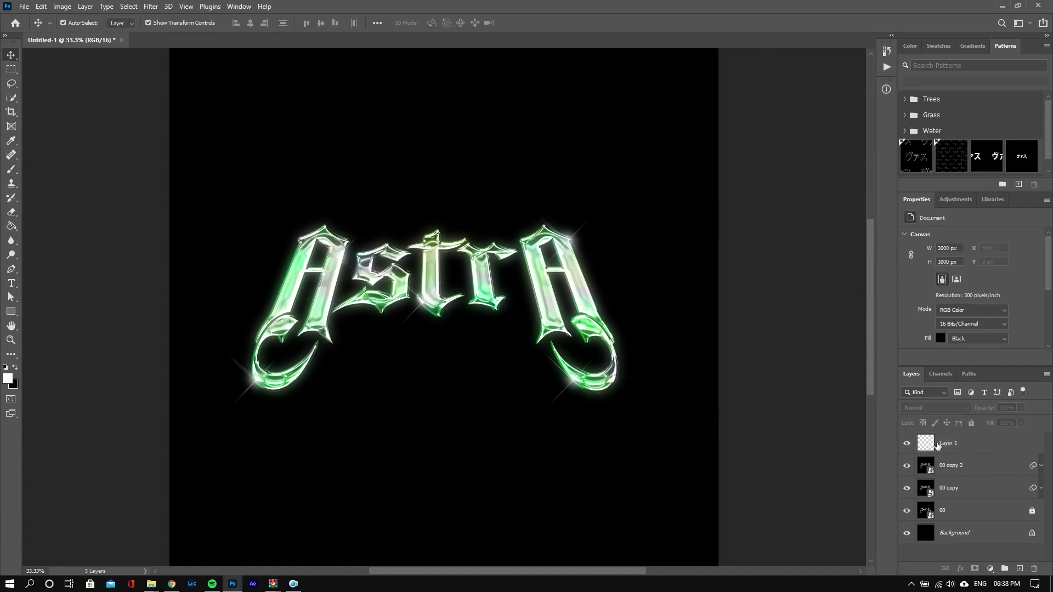
pyautogui.click(970, 449)
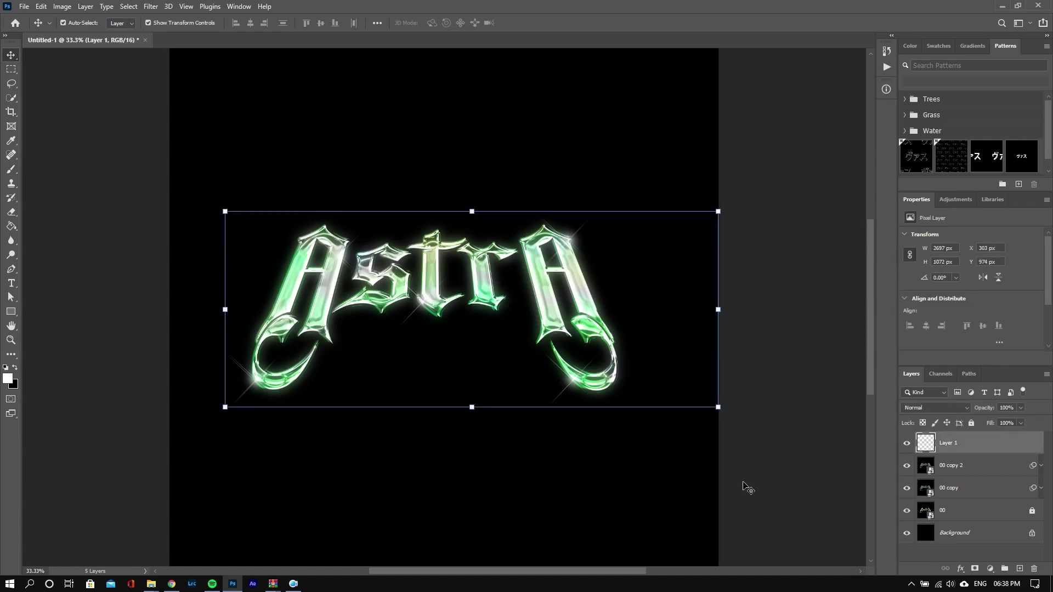
pyautogui.hotkey('ctrl', 'j')
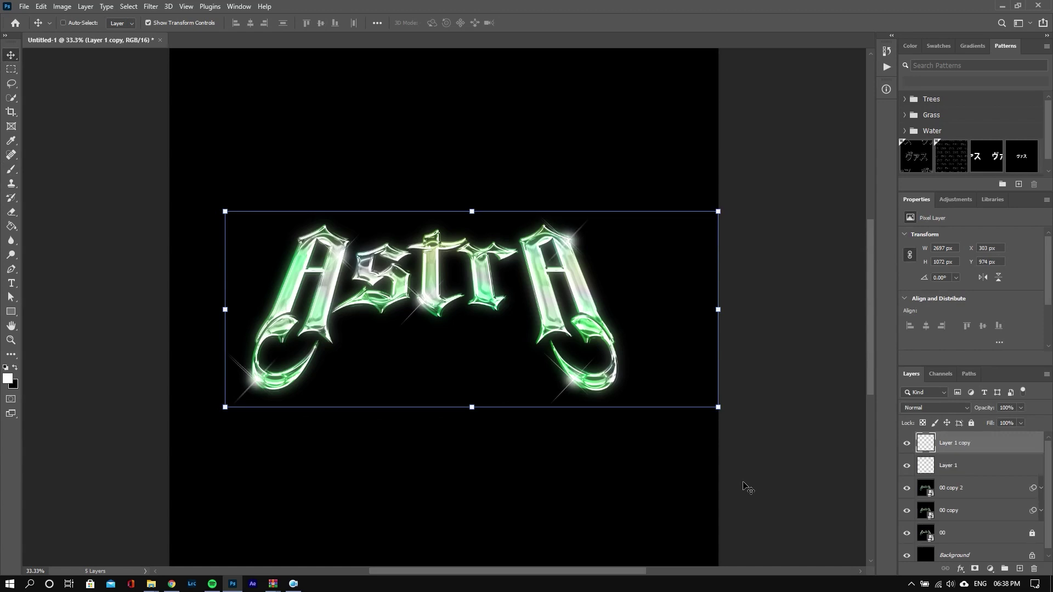
pyautogui.rightClick(942, 442)
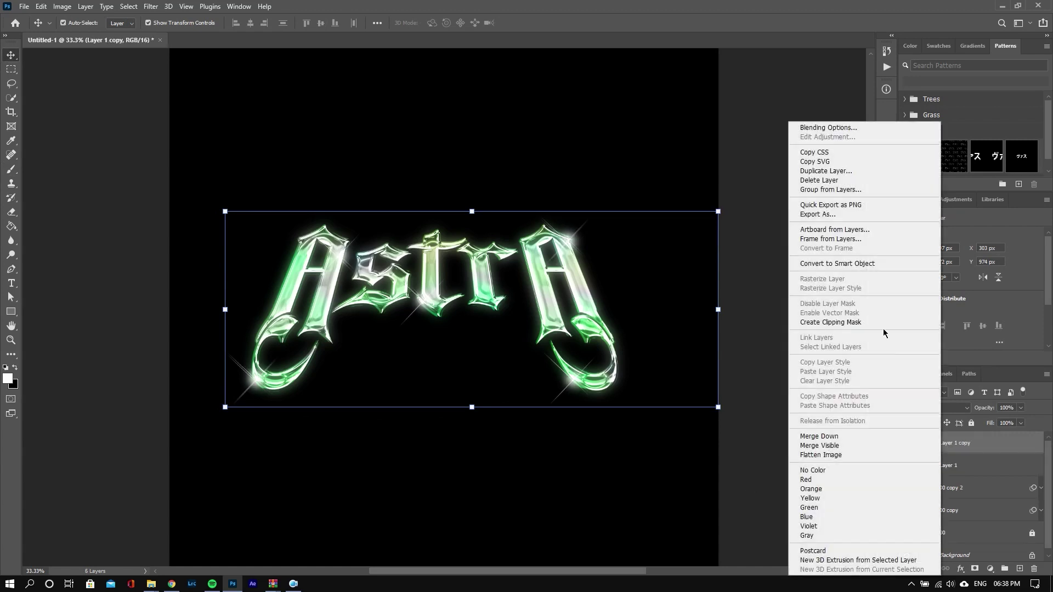
pyautogui.click(866, 263)
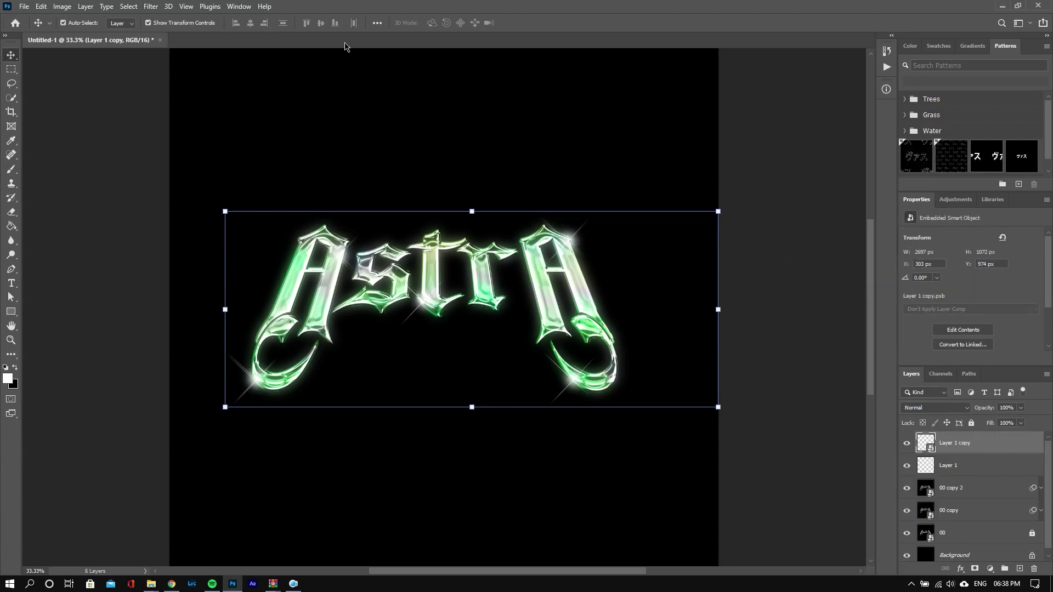
# Step: Give the sparkle copy a 2.2-pixel Gaussian Blur and Screen blending
pyautogui.click(158, 6)
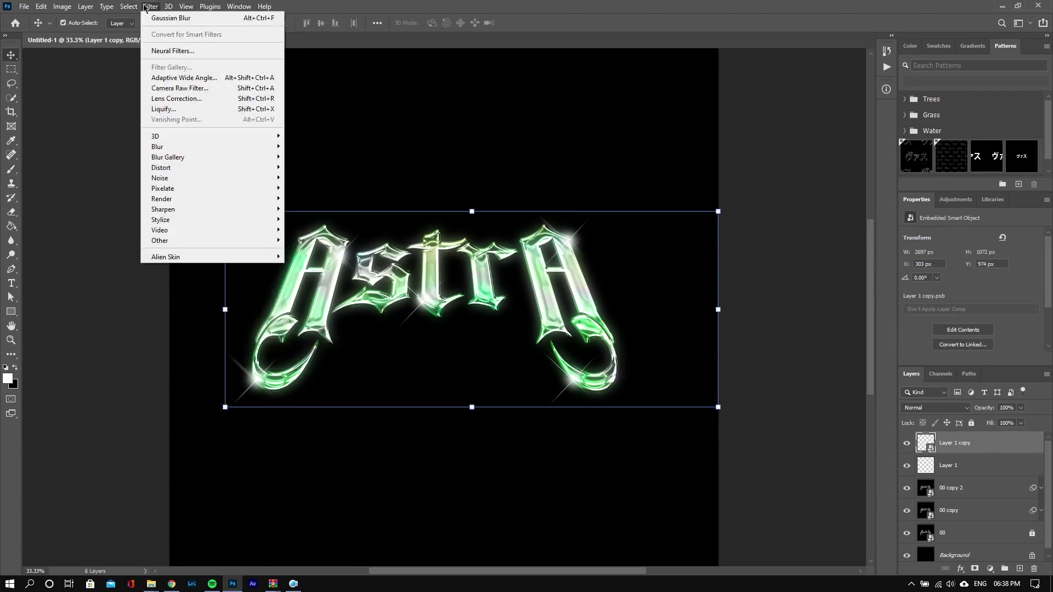
pyautogui.moveTo(211, 146)
pyautogui.click(324, 188)
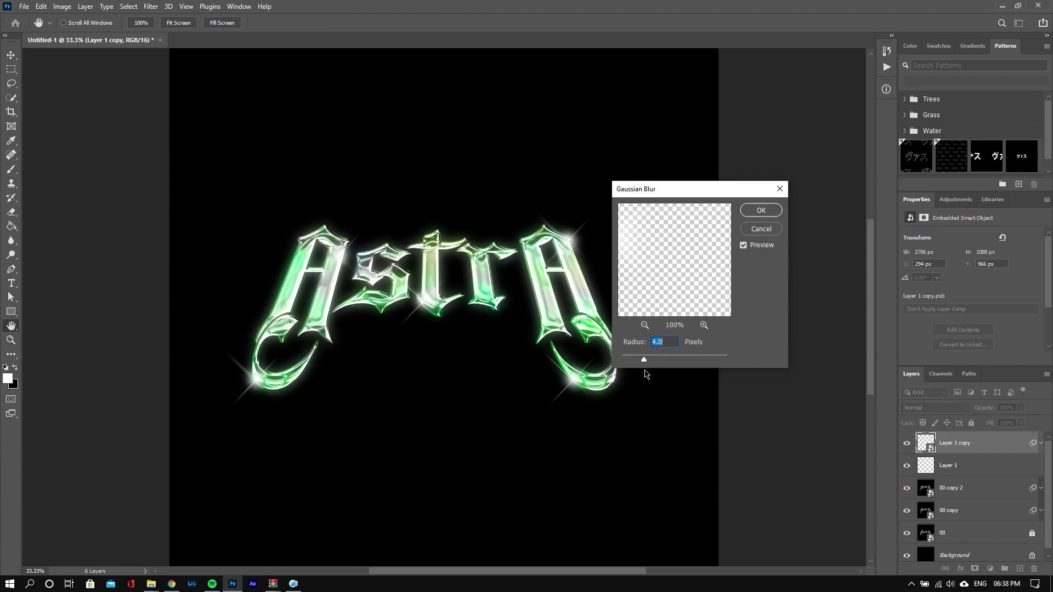
pyautogui.moveTo(644, 360); pyautogui.dragTo(634, 367)
pyautogui.click(759, 211)
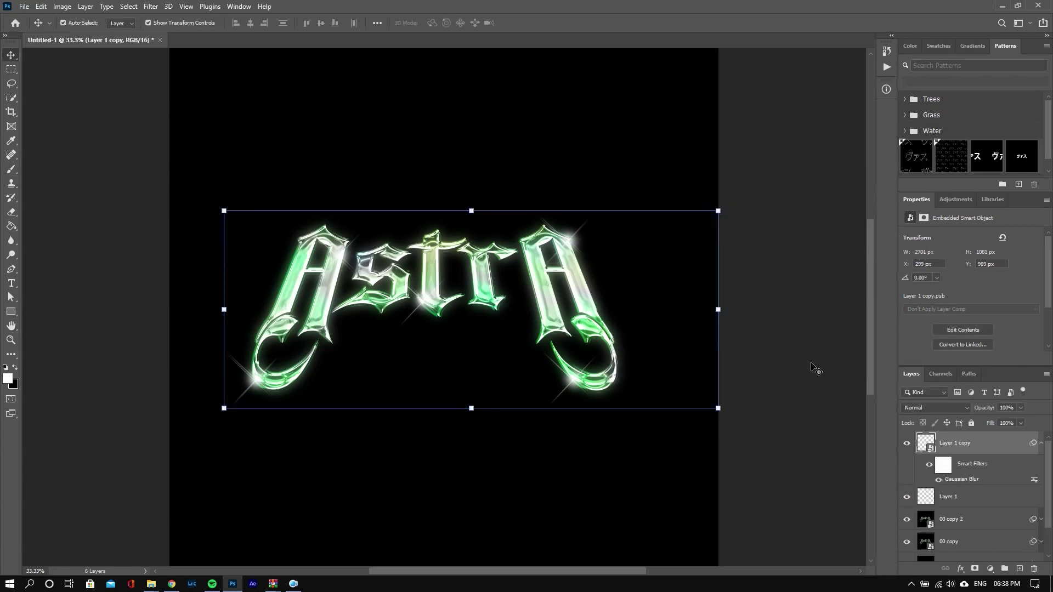
pyautogui.click(944, 411)
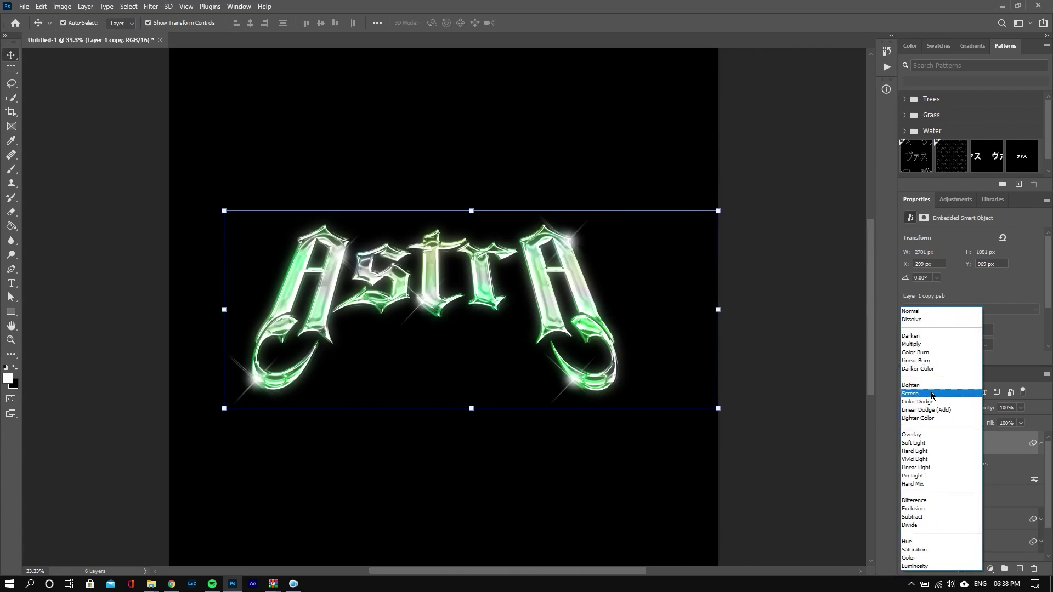
pyautogui.click(931, 394)
pyautogui.click(814, 396)
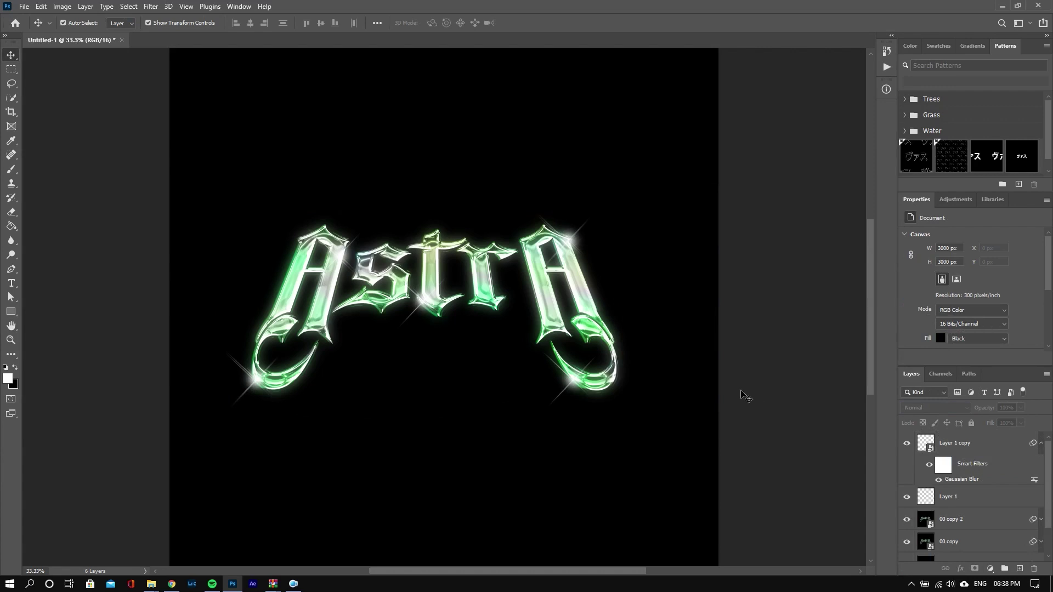
# Step: Set the foreground colour to red #dc2424
pyautogui.click(1041, 443)
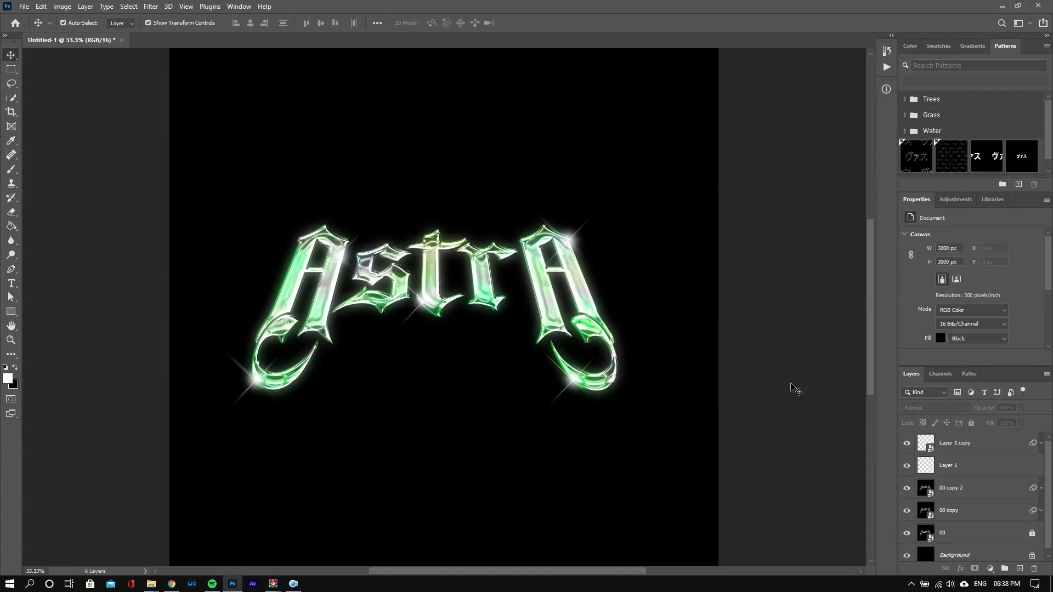
pyautogui.click(8, 378)
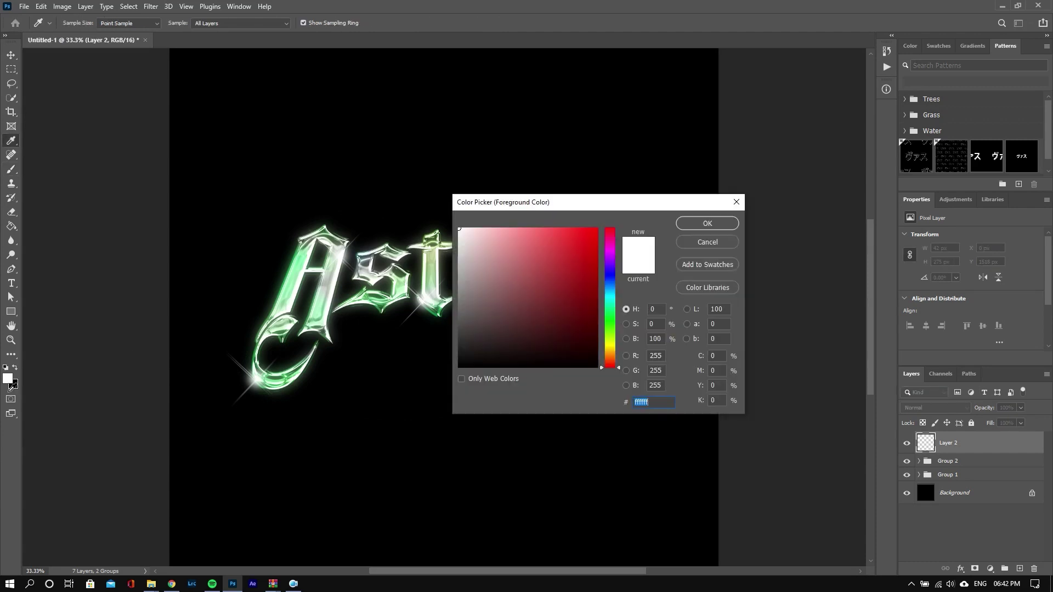
pyautogui.click(574, 247)
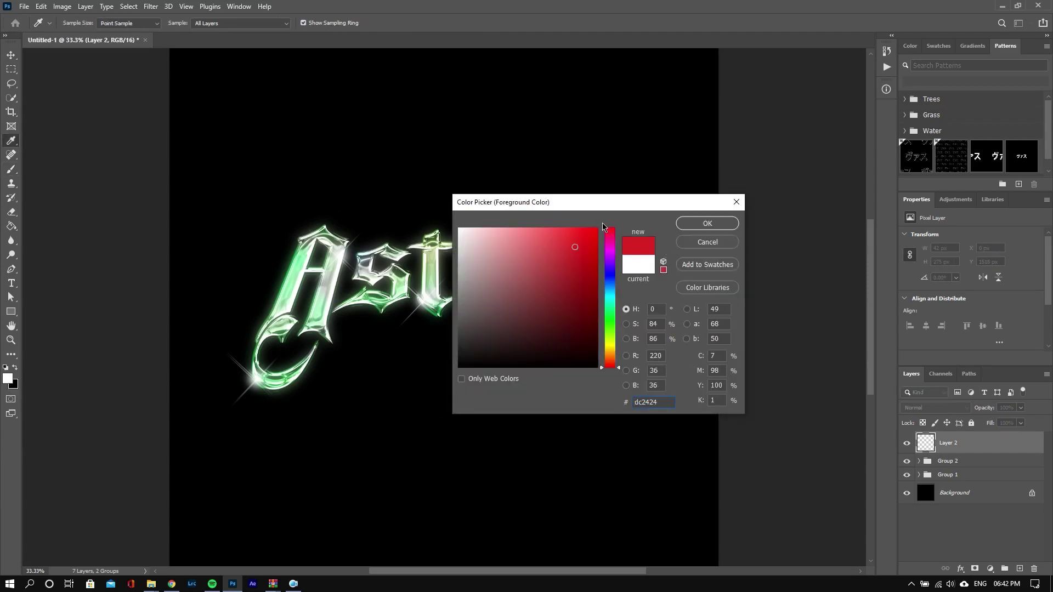
pyautogui.click(707, 224)
# Step: Dab soft red glows below both A tails, at both A tops and below the t
pyautogui.press('b')
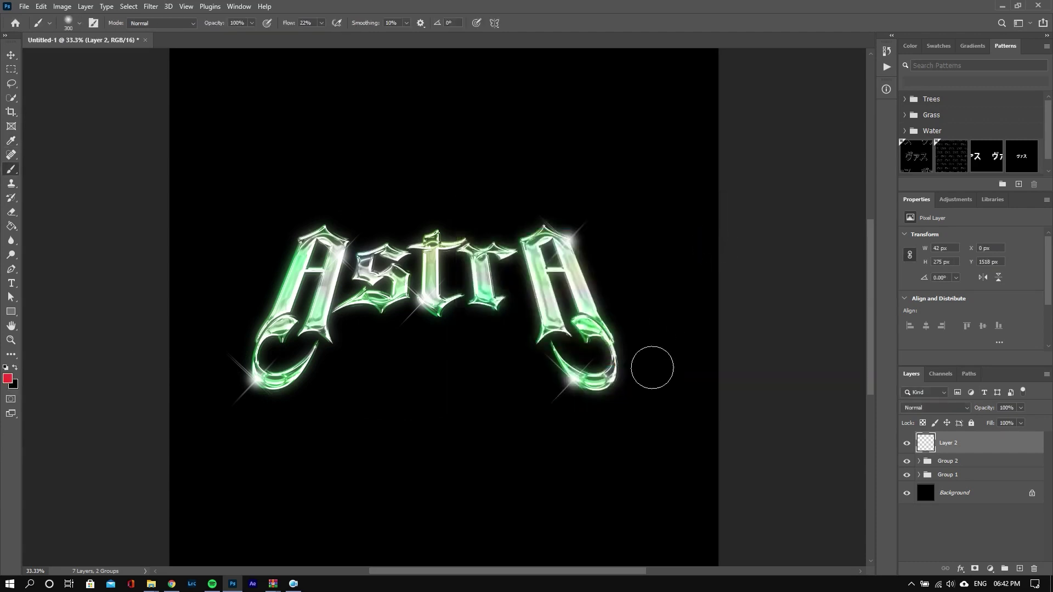
pyautogui.click(576, 398)
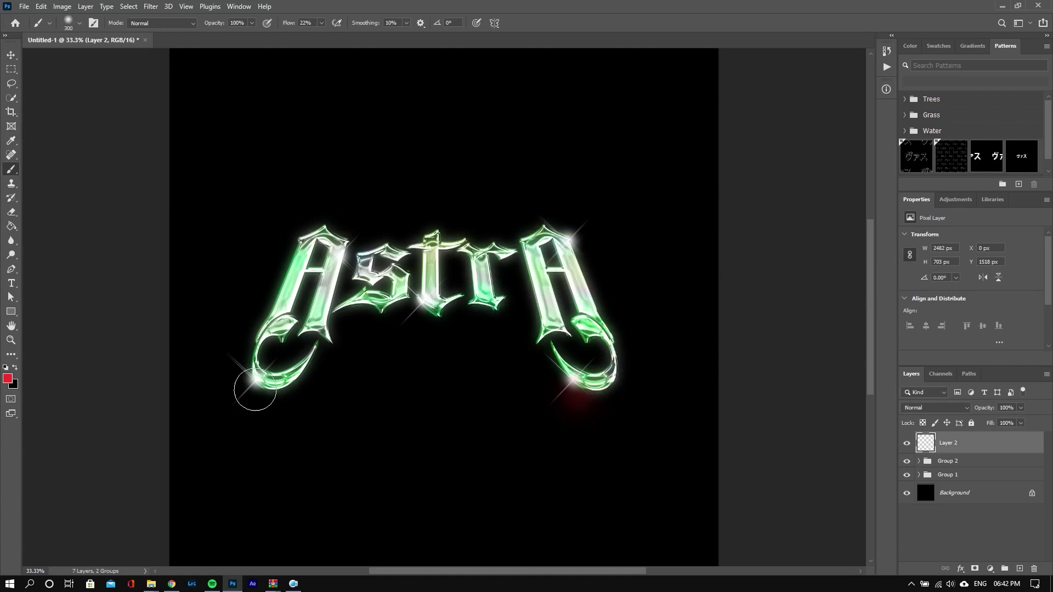
pyautogui.click(244, 382)
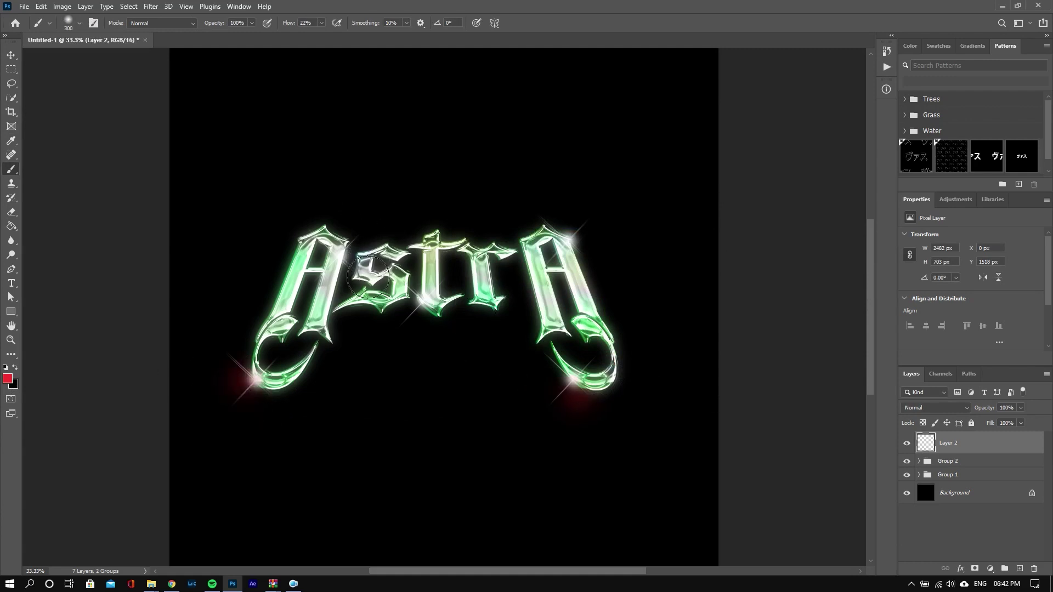
pyautogui.click(340, 247)
pyautogui.click(571, 237)
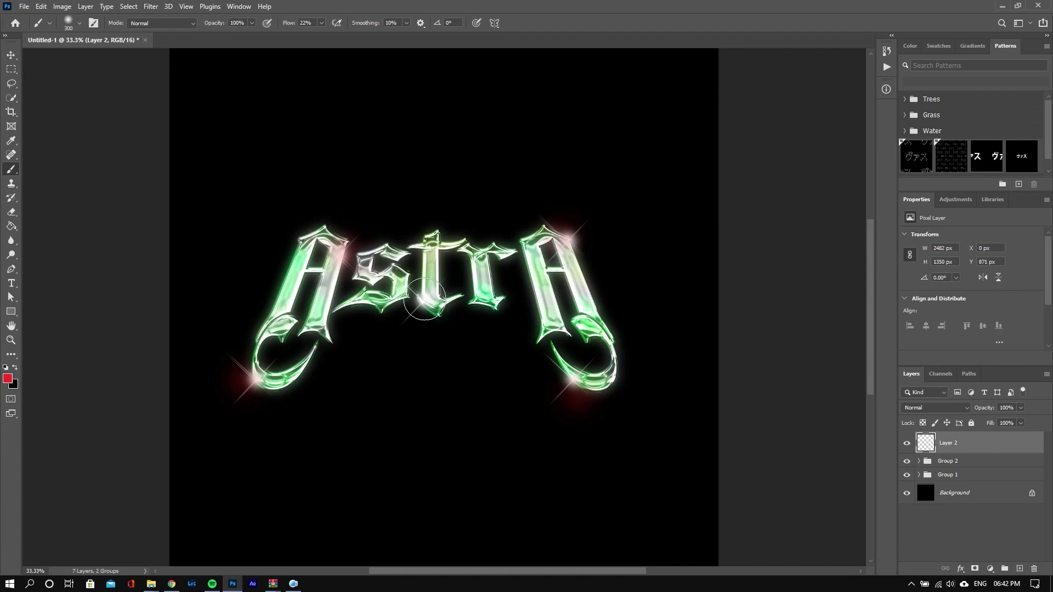
pyautogui.click(415, 322)
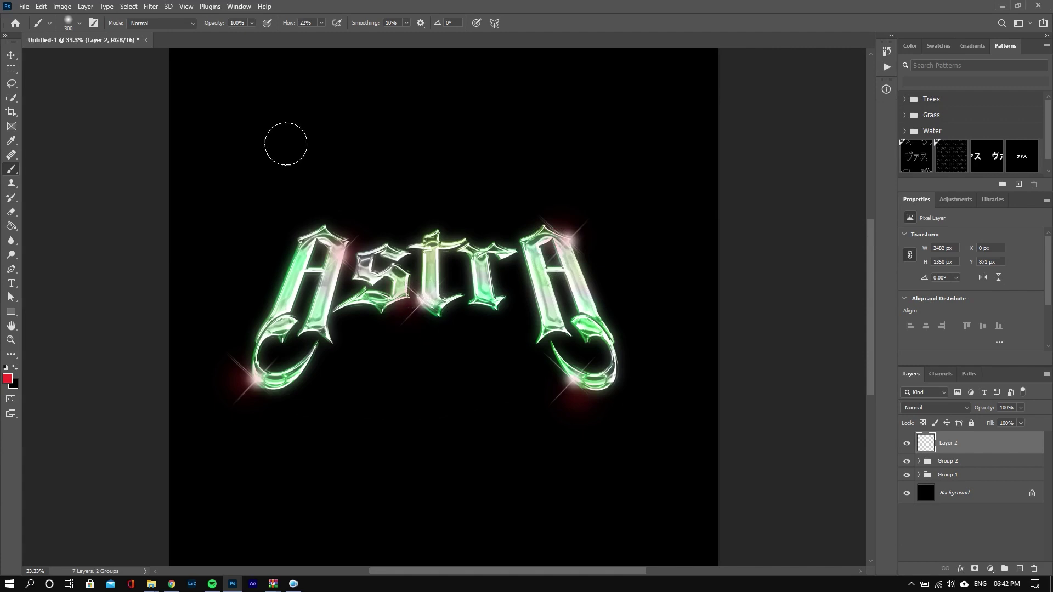
pyautogui.click(12, 56)
pyautogui.click(954, 408)
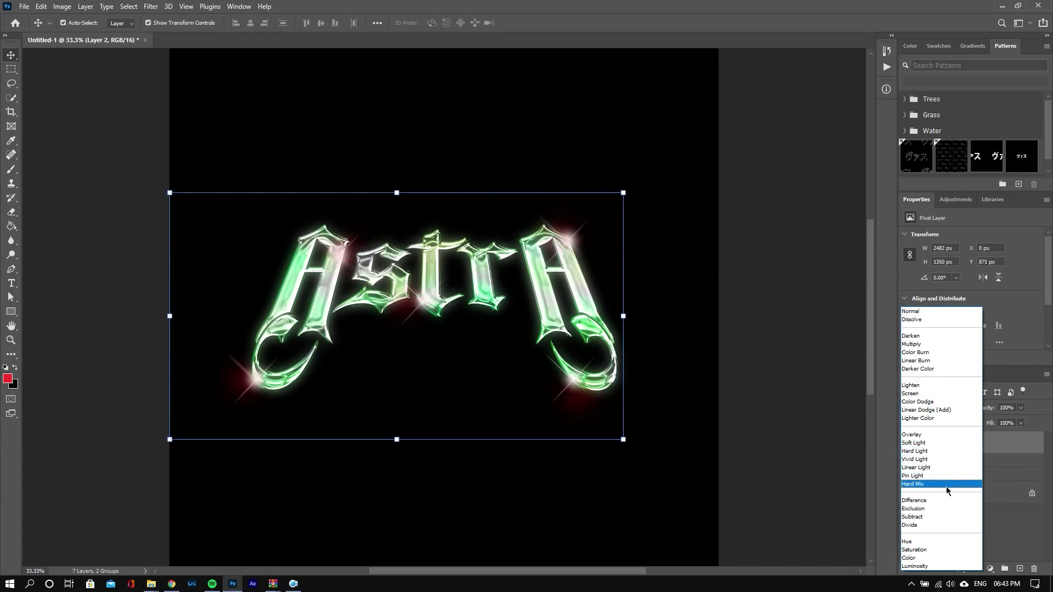
# Step: Switch red glow Layer 2 to Divide blending and zoom in on the lettering
pyautogui.click(950, 524)
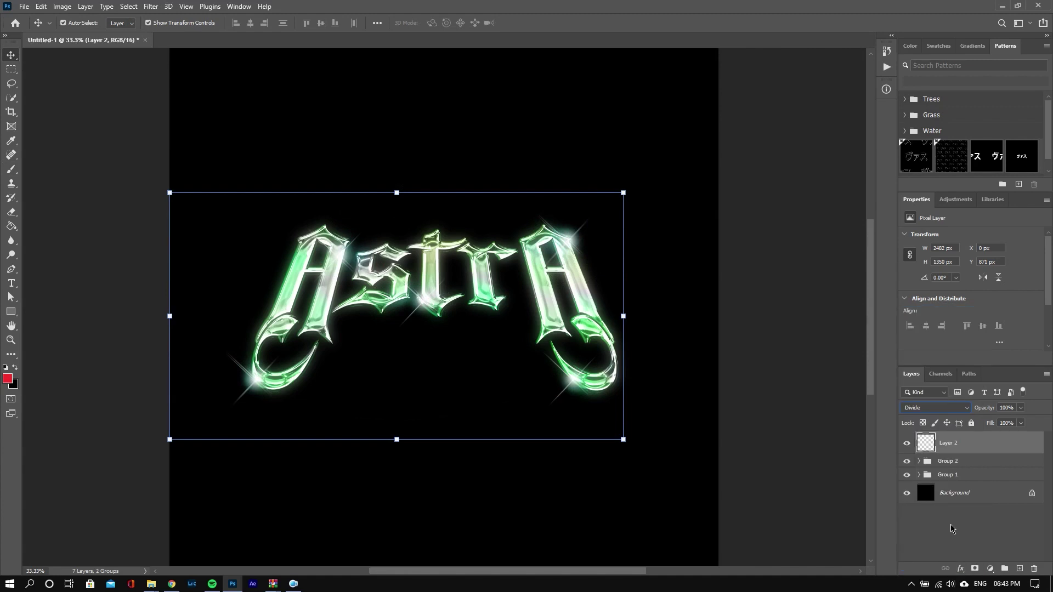
pyautogui.click(754, 449)
pyautogui.hotkey('ctrl', '+')
pyautogui.hotkey('ctrl', '+')
pyautogui.hotkey('ctrl', '+')
pyautogui.hotkey('ctrl', '-')
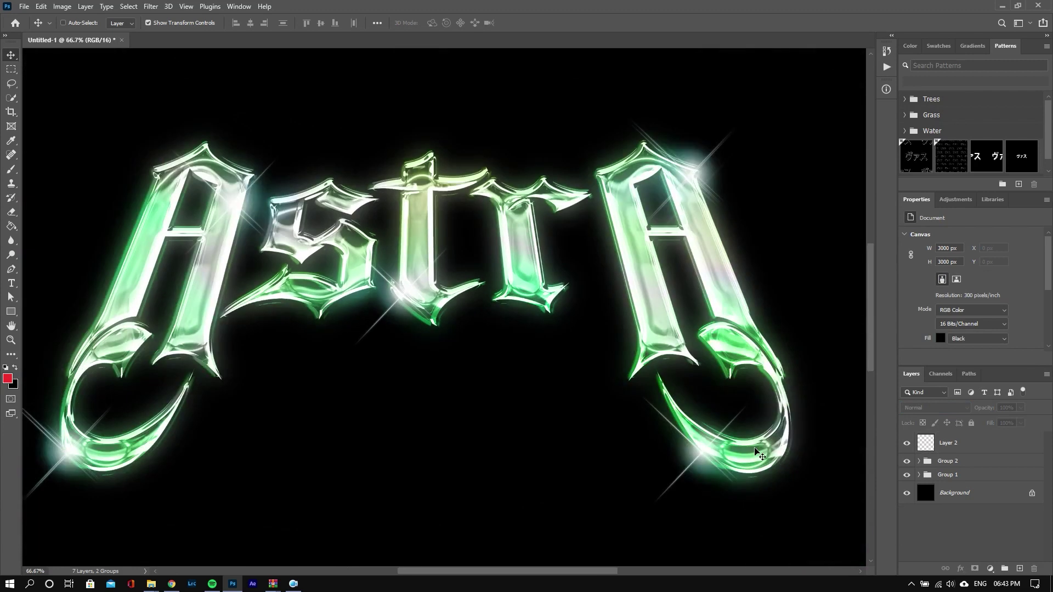
pyautogui.hotkey('ctrl', '-')
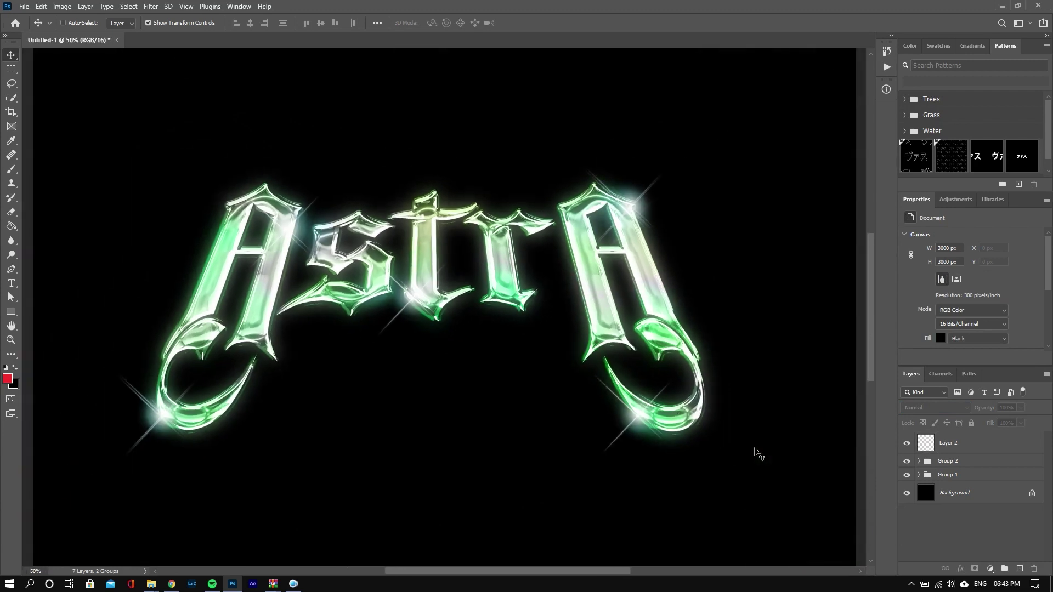
pyautogui.hotkey('ctrl', '-')
pyautogui.hotkey('ctrl', '+')
pyautogui.hotkey('ctrl', '-')
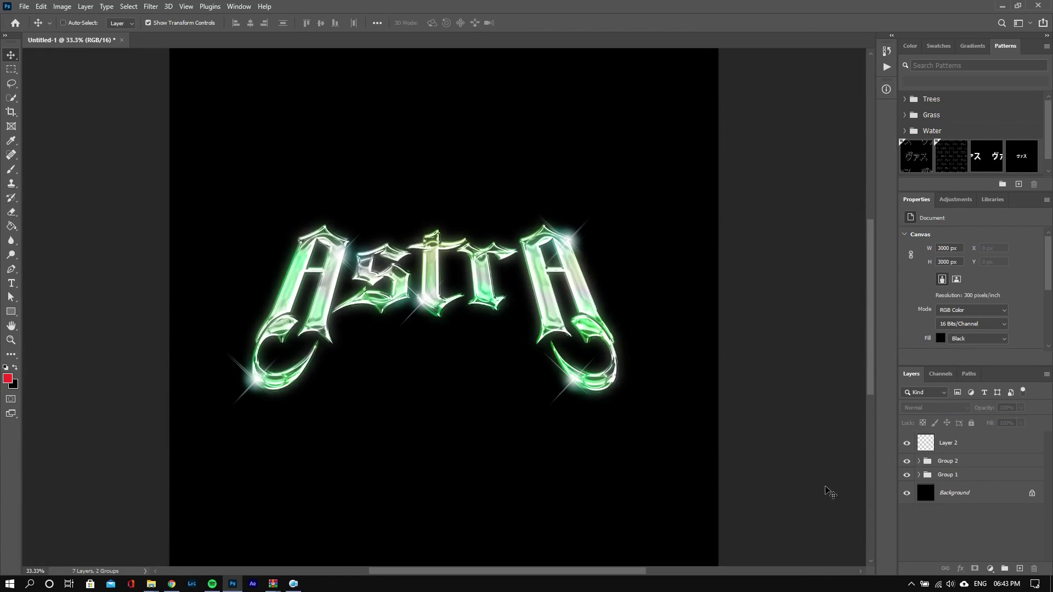
pyautogui.hotkey('ctrl', '-')
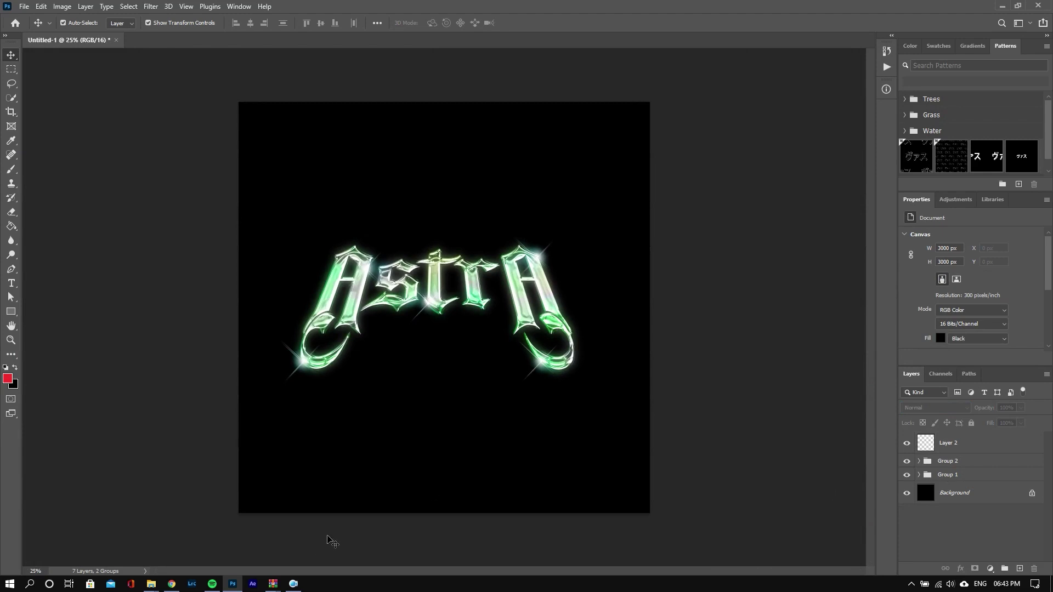
pyautogui.click(299, 584)
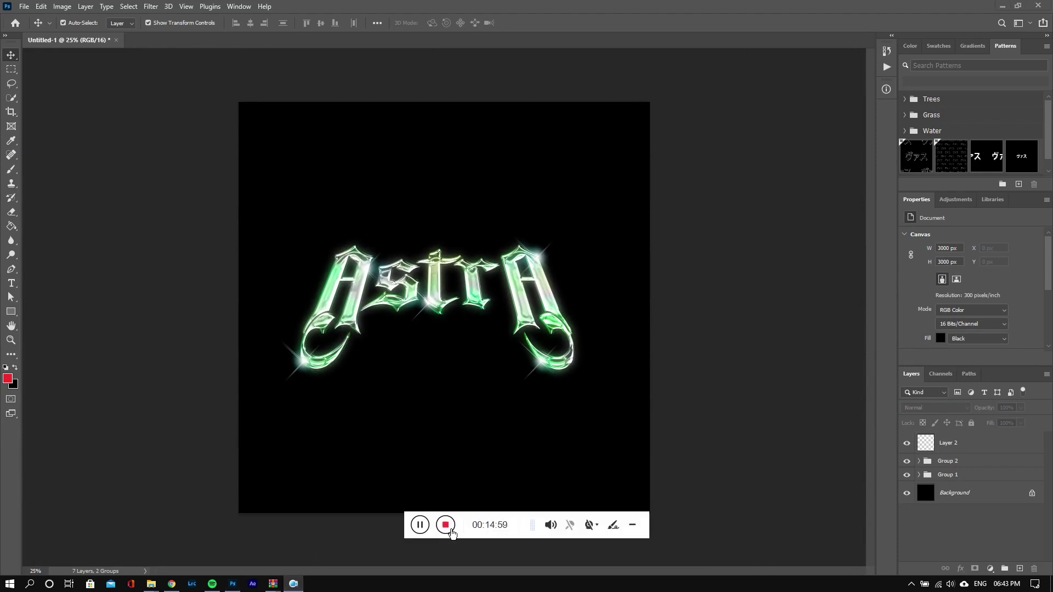
# Step: Add a Hue/Saturation adjustment layer with Hue -122 and Saturation +27
pyautogui.click(445, 524)
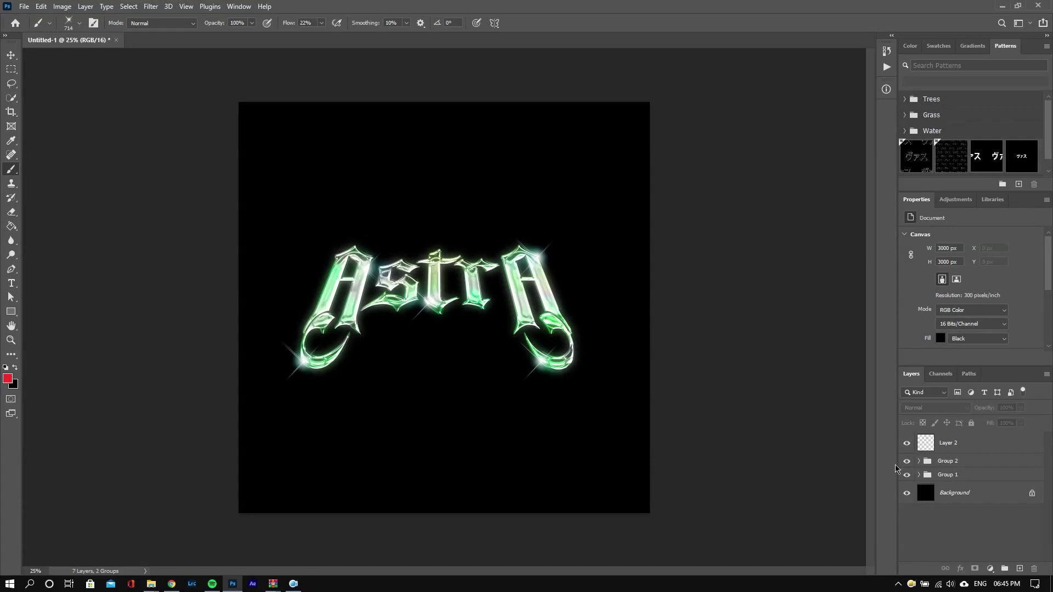
pyautogui.click(990, 569)
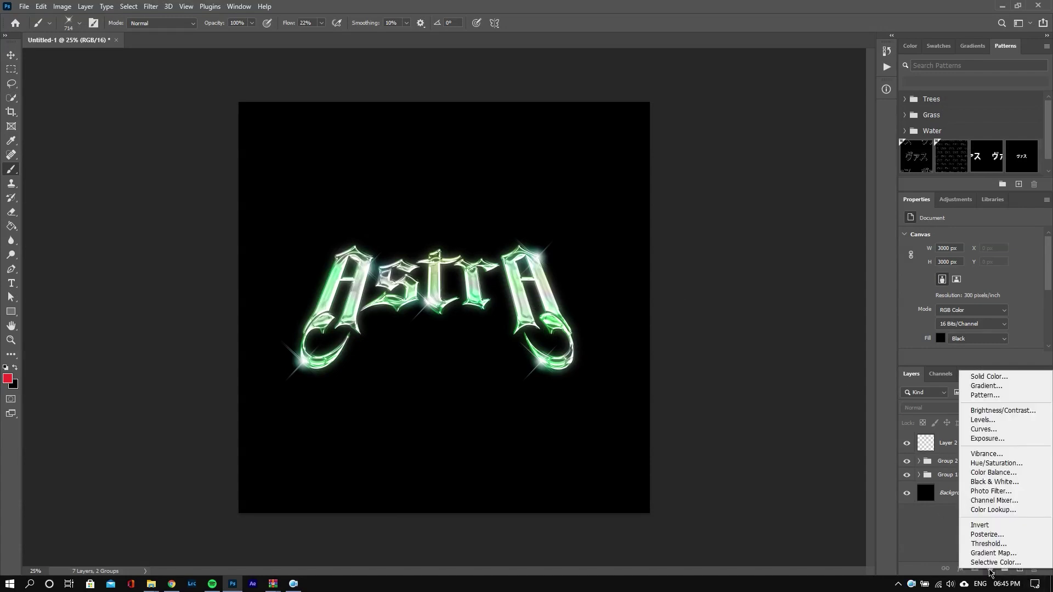
pyautogui.click(1006, 464)
pyautogui.moveTo(970, 299)
pyautogui.mouseDown()
pyautogui.moveTo(986, 297)
pyautogui.moveTo(904, 287)
pyautogui.moveTo(923, 284)
pyautogui.mouseUp()
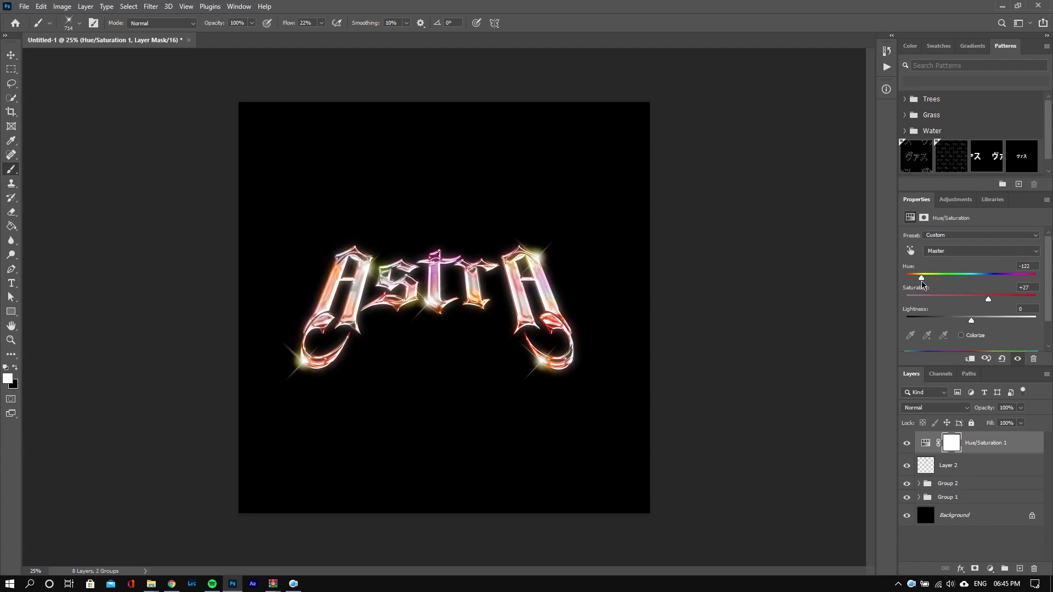
# Step: Deselect the adjustment layer and zoom in to check the pink-orange lettering
pyautogui.click(11, 55)
pyautogui.click(193, 160)
pyautogui.hotkey('ctrl', '+')
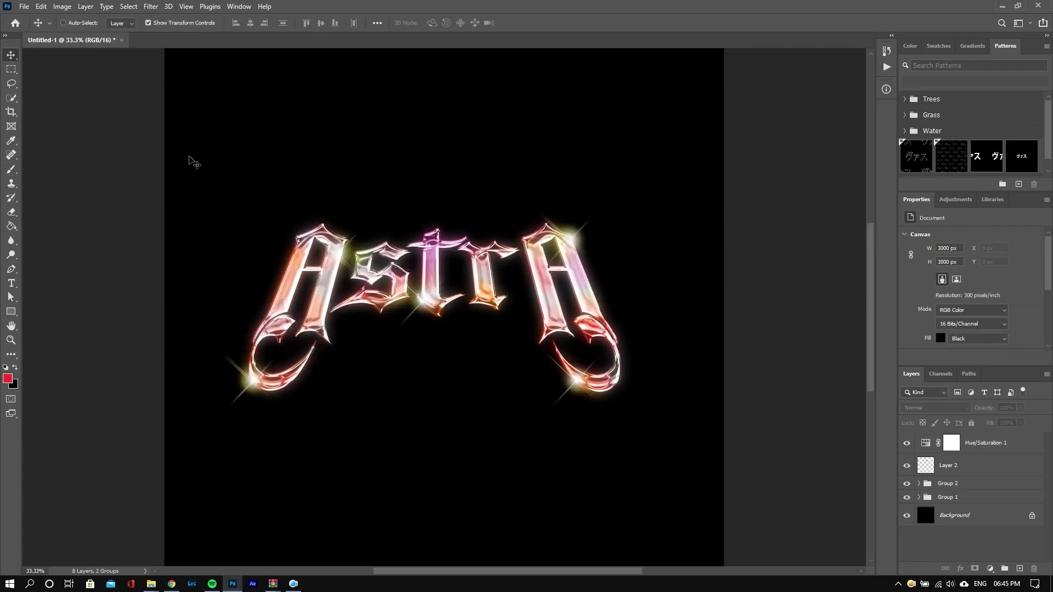
pyautogui.hotkey('ctrl', '-')
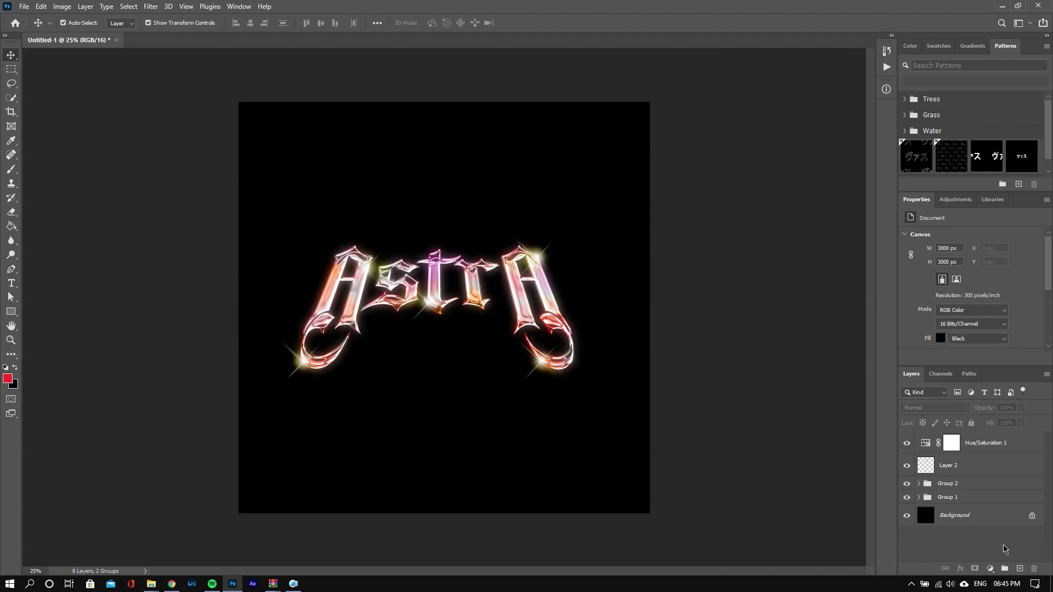
# Step: Add a new layer on top and fill it with solid black
pyautogui.click(1020, 568)
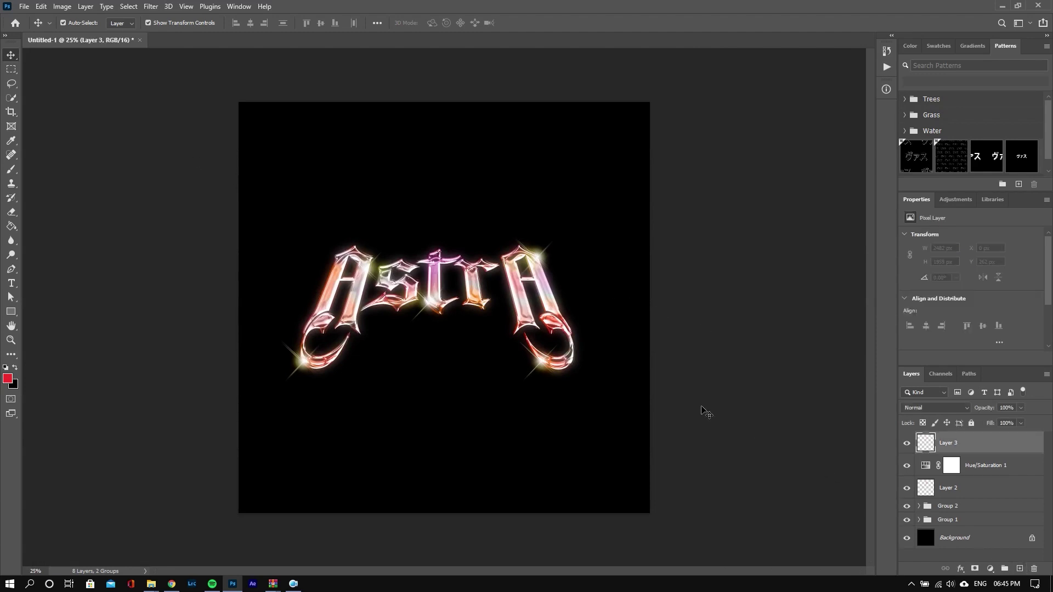
pyautogui.press('d')
pyautogui.press('g')
pyautogui.click(568, 374)
pyautogui.press('v')
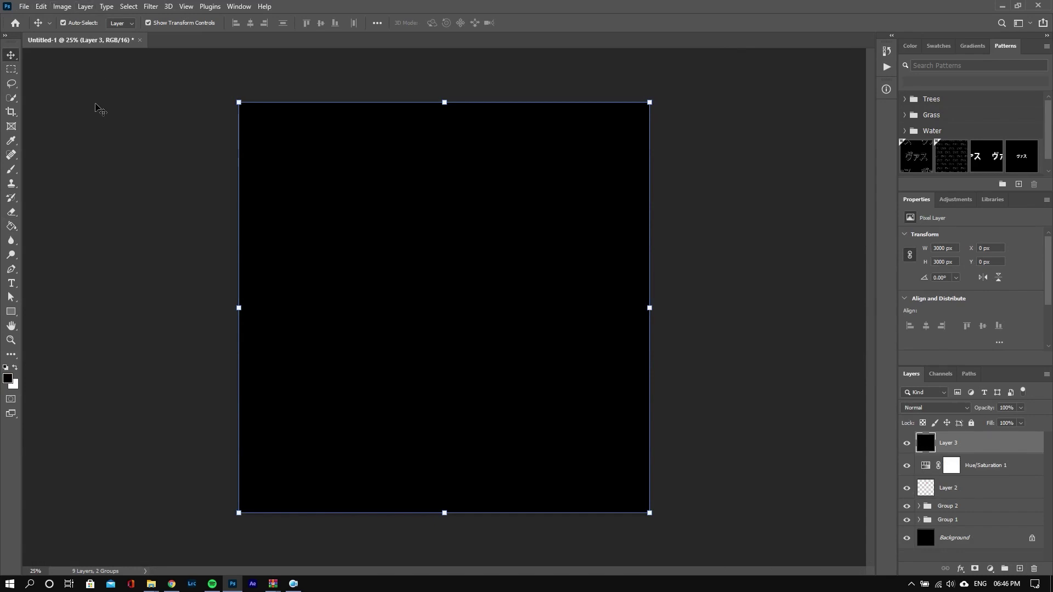
# Step: Apply monochromatic Gaussian Add Noise (~98%) to the black layer and set opacity 15%
pyautogui.click(150, 7)
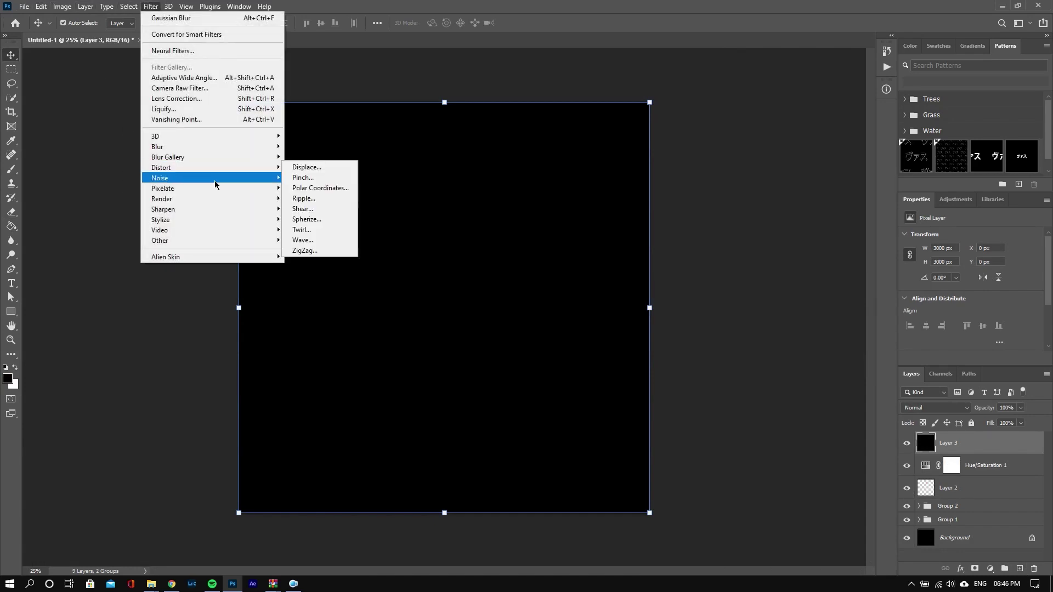
pyautogui.moveTo(159, 178)
pyautogui.click(321, 178)
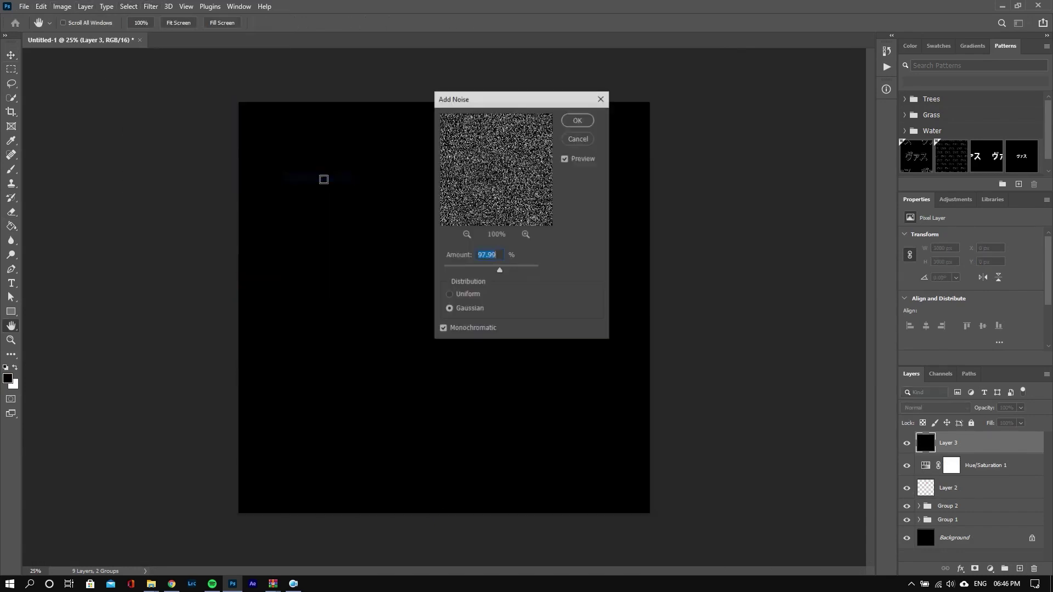
pyautogui.click(576, 117)
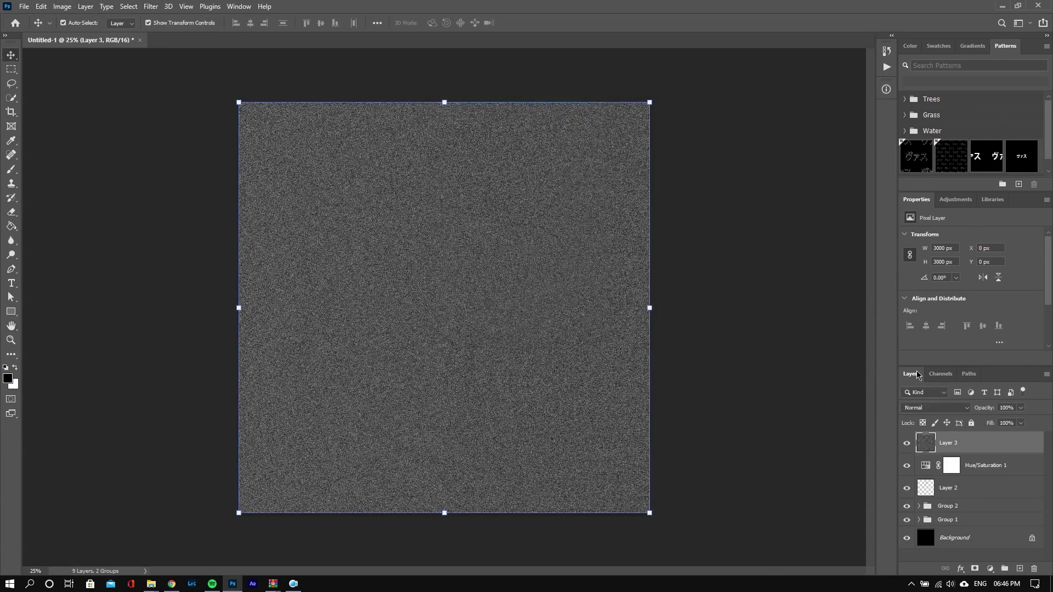
pyautogui.click(1008, 408)
pyautogui.write('15')
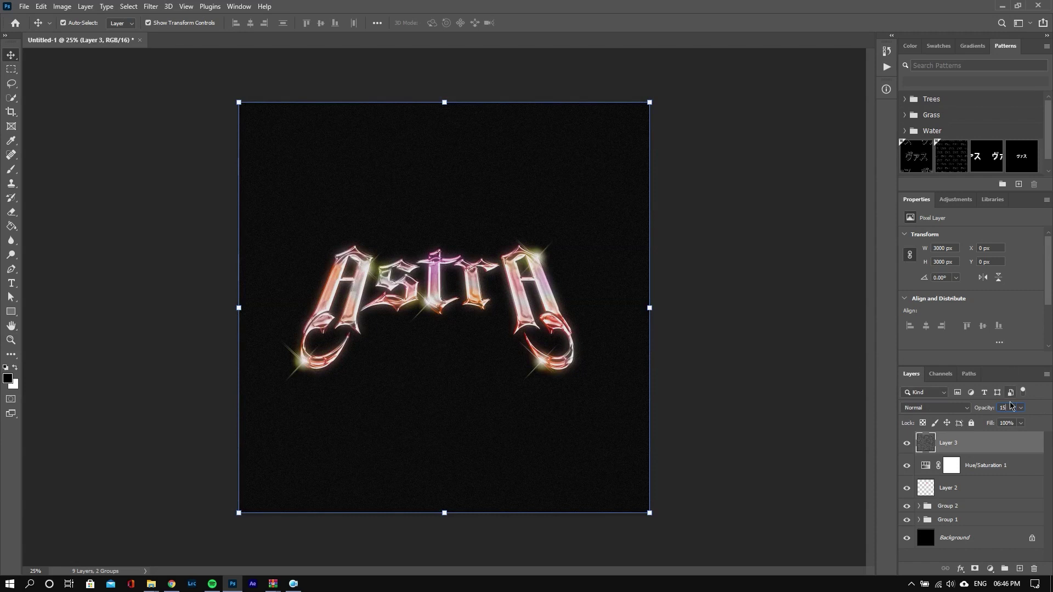
# Step: Change the noise layer's opacity to 20%
pyautogui.press('Return')
pyautogui.write('25')
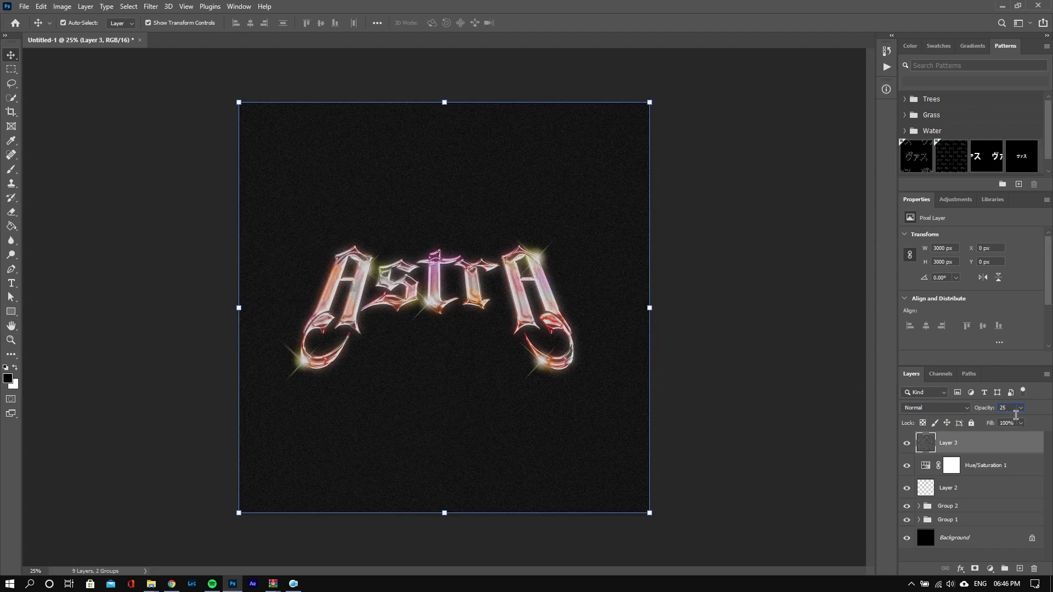
pyautogui.write('2')
pyautogui.press('Return')
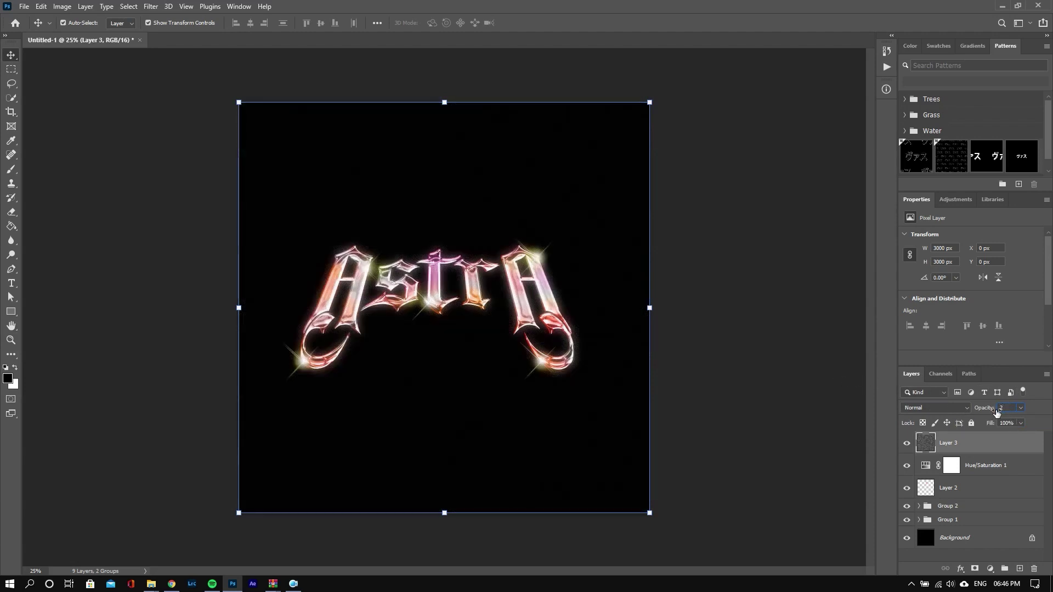
pyautogui.write('0')
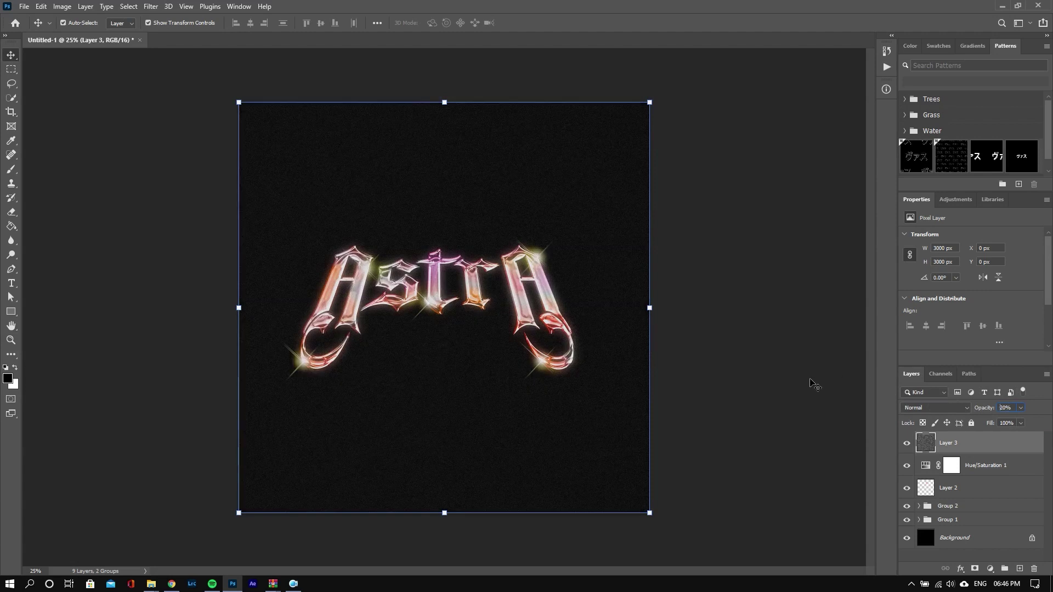
# Step: Set the noise layer to Luminosity blend mode, deselect, and zoom in to inspect the grain
pyautogui.click(936, 412)
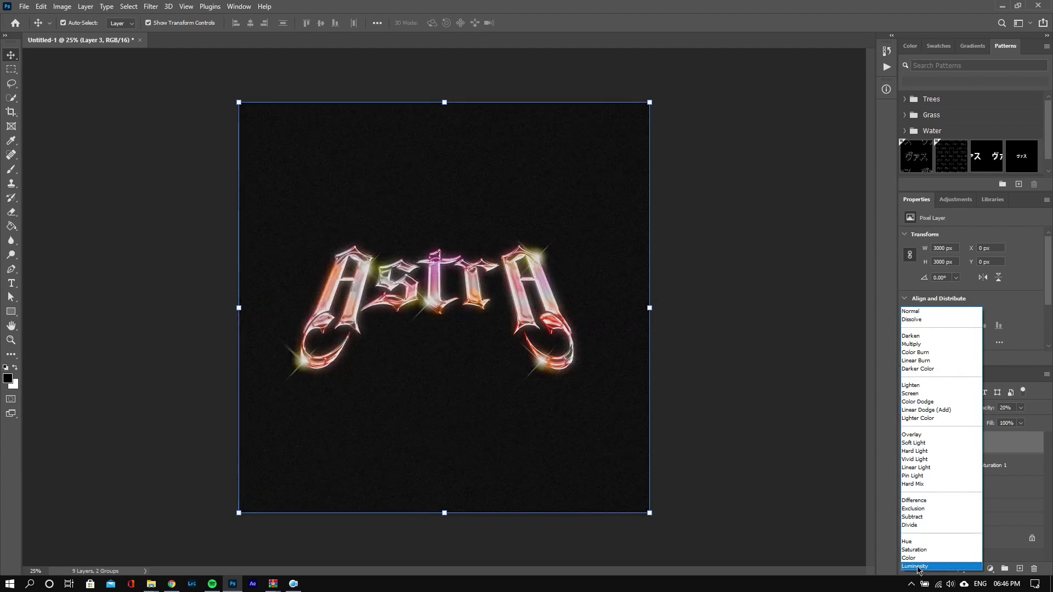
pyautogui.click(919, 567)
pyautogui.click(733, 397)
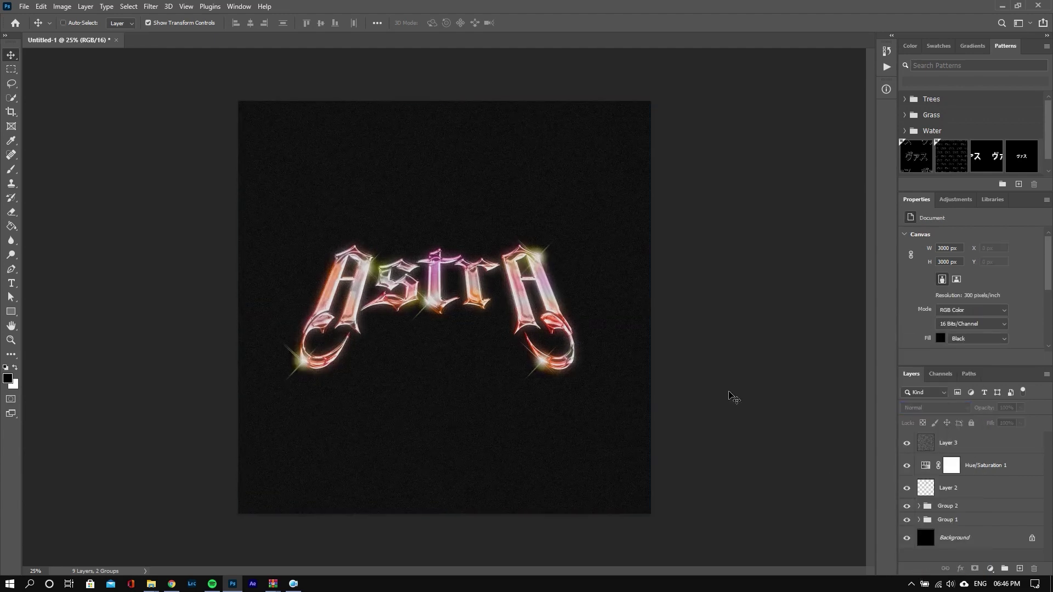
pyautogui.hotkey('ctrl', '=')
pyautogui.hotkey('ctrl', '=')
pyautogui.hotkey('ctrl', '=')
pyautogui.hotkey('ctrl', '=')
pyautogui.hotkey('ctrl', '-')
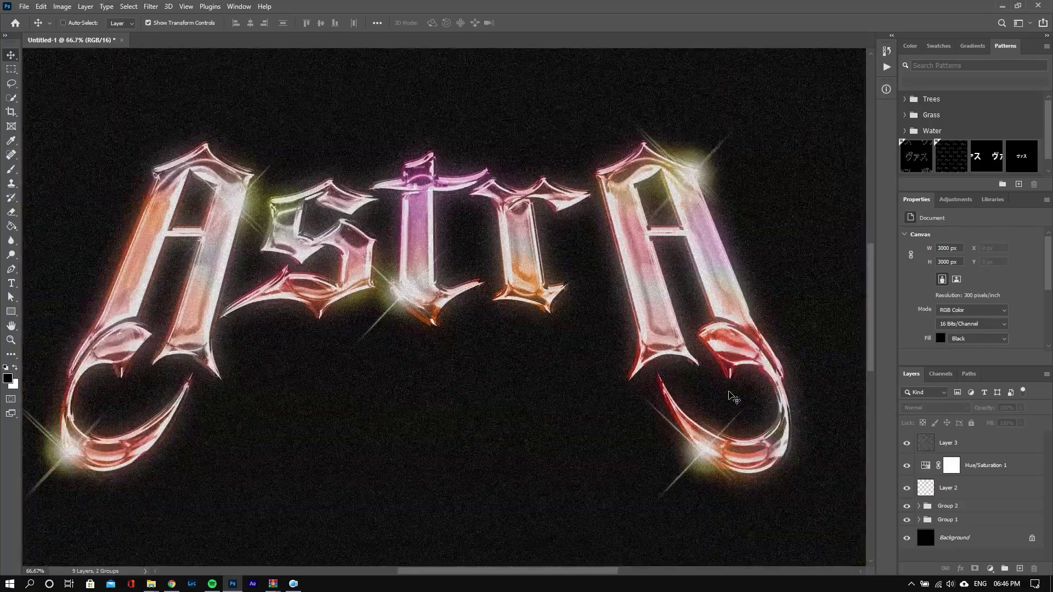